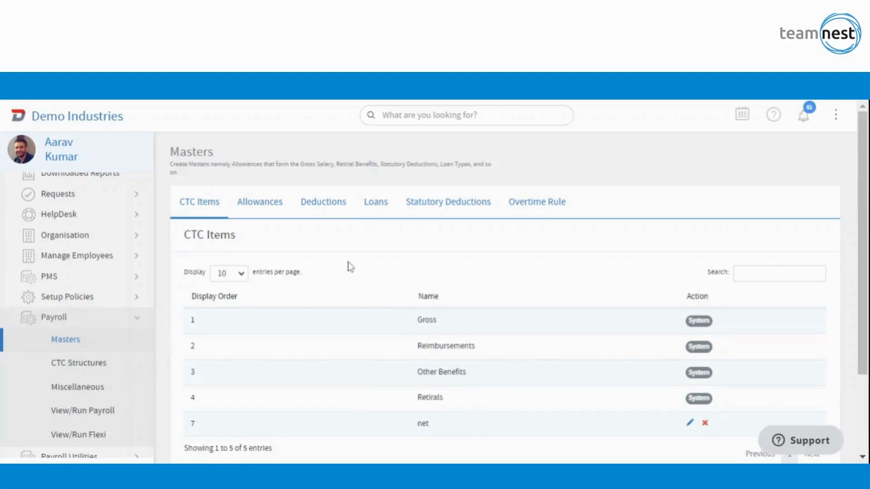
Review the payroll masters for allowances, deductions and loans
{"action": "left_click", "coordinate": [261, 212]}
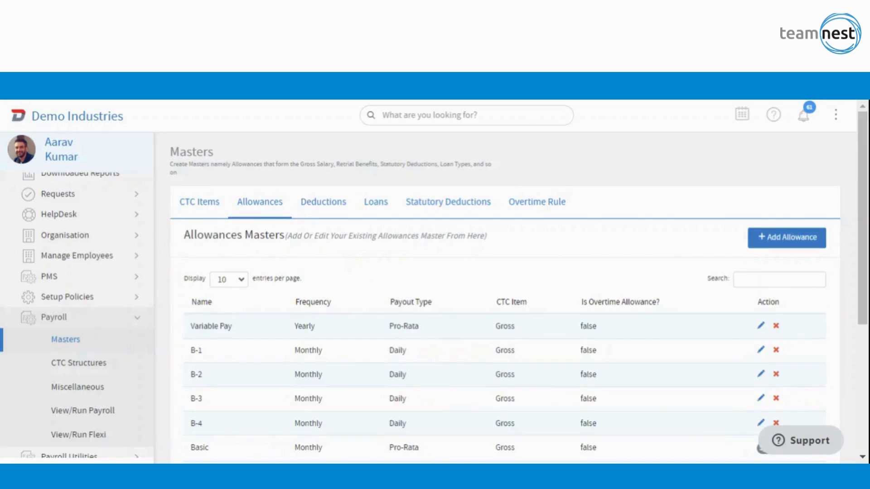
{"action": "left_click", "coordinate": [331, 214]}
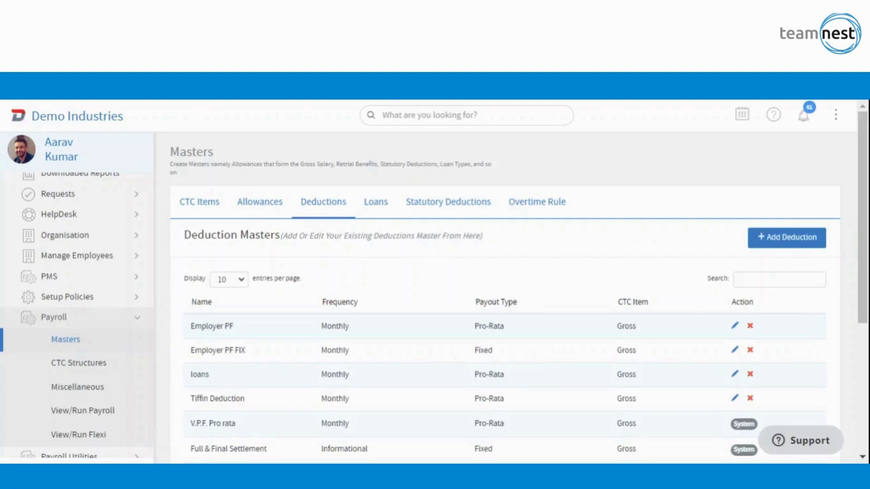
{"action": "left_click", "coordinate": [375, 219]}
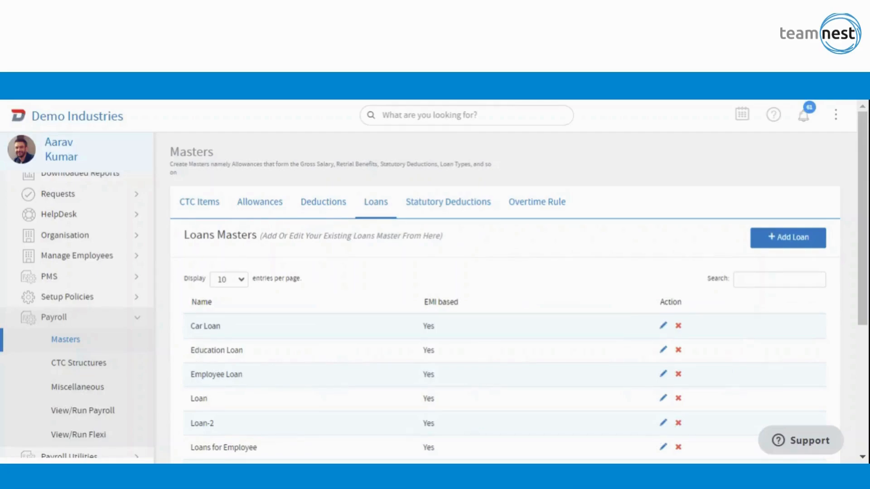
Examine the Statutory Deductions master and the Overtime Rule settings from BASIC Paid down to bonus
{"action": "left_click", "coordinate": [473, 208]}
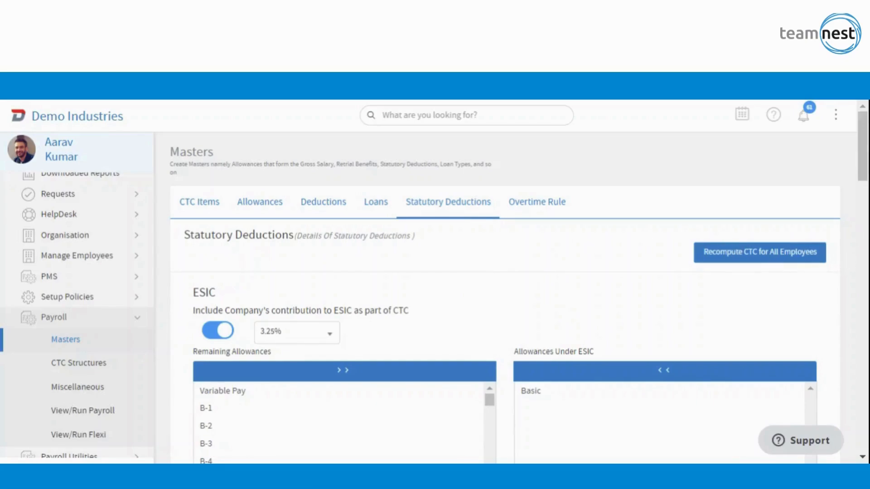
{"action": "scroll", "coordinate": [519, 284], "scroll_direction": "down", "scroll_amount": 3}
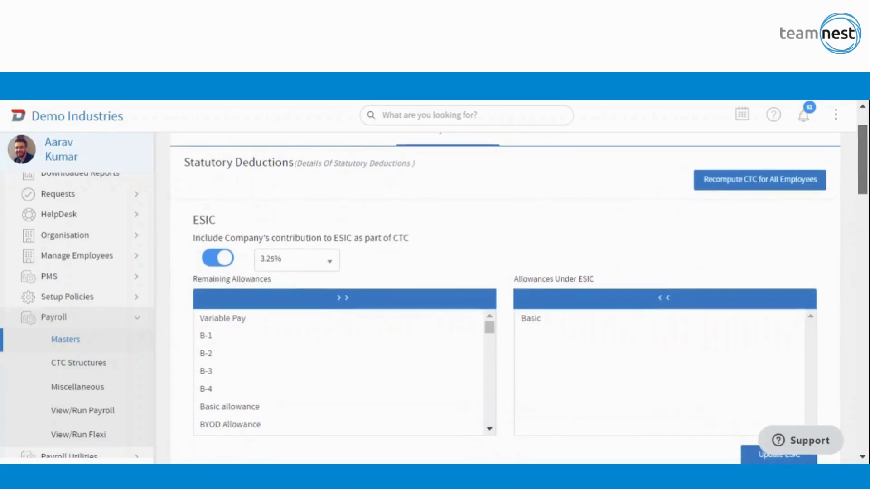
{"action": "scroll", "coordinate": [866, 233], "scroll_direction": "down", "scroll_amount": 5}
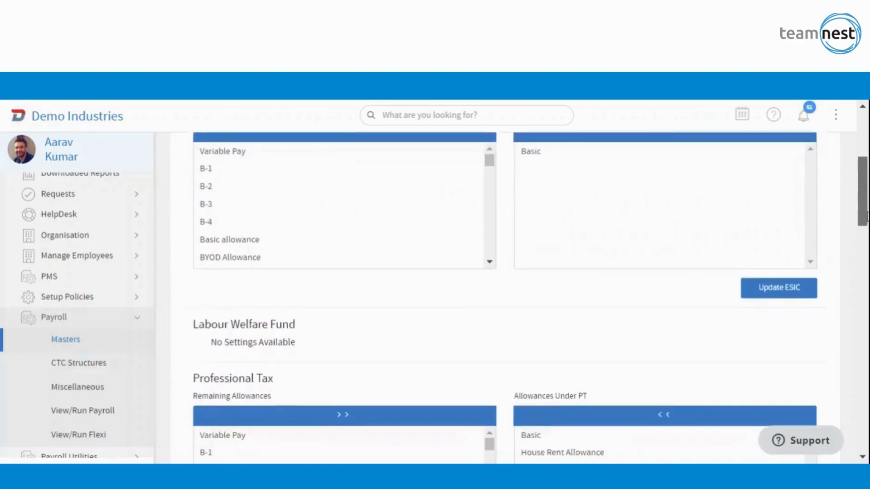
{"action": "left_click_drag", "start_coordinate": [865, 233], "coordinate": [848, 161]}
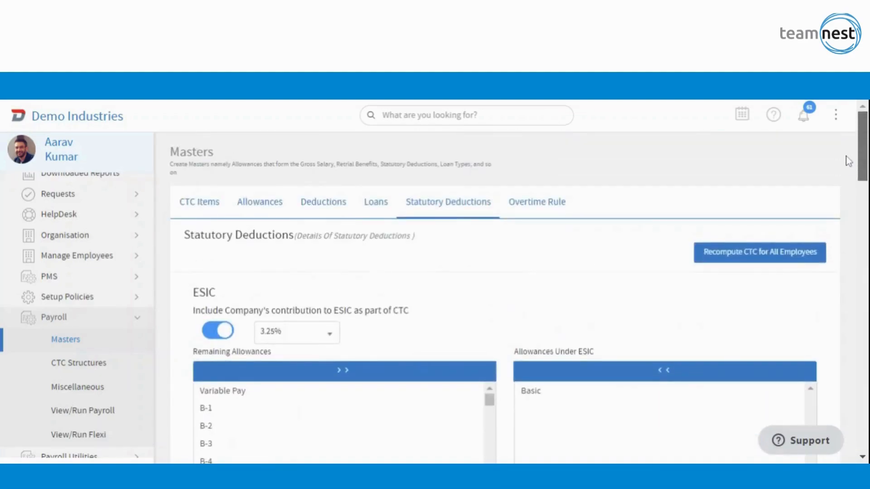
{"action": "left_click", "coordinate": [525, 221]}
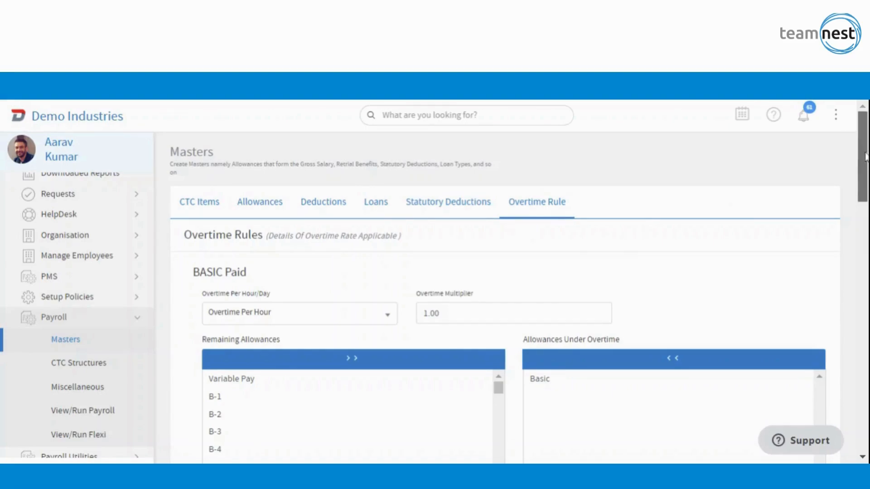
{"action": "left_click_drag", "start_coordinate": [865, 156], "coordinate": [867, 396]}
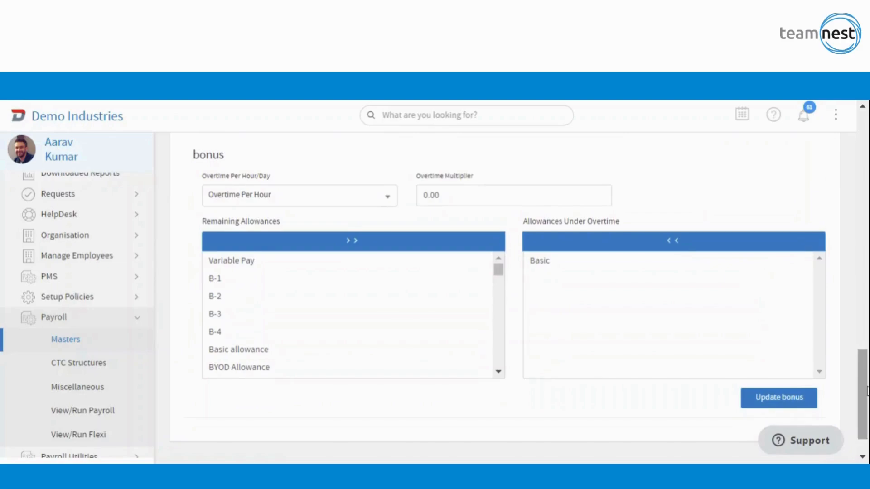
Look through the existing CTC salary structures and open the configuration form for a new salary structure
{"action": "left_click", "coordinate": [74, 372]}
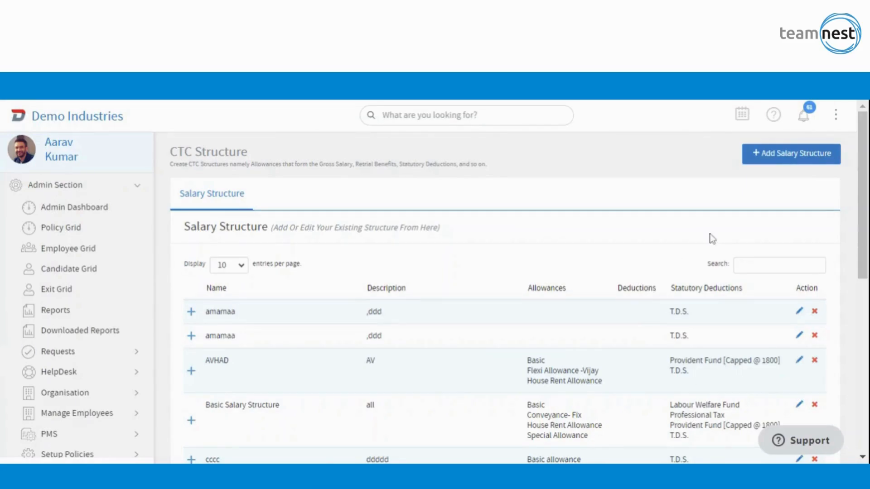
{"action": "scroll", "coordinate": [519, 284], "scroll_direction": "down", "scroll_amount": 4}
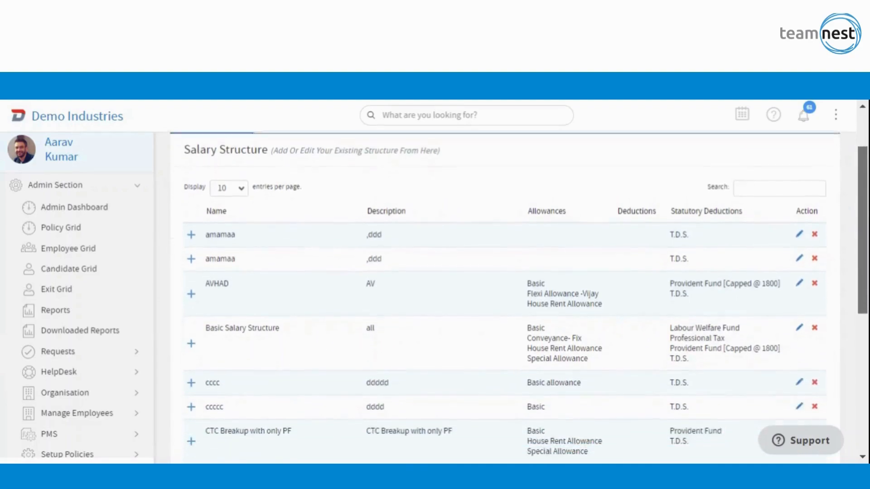
{"action": "scroll", "coordinate": [519, 284], "scroll_direction": "down", "scroll_amount": 2}
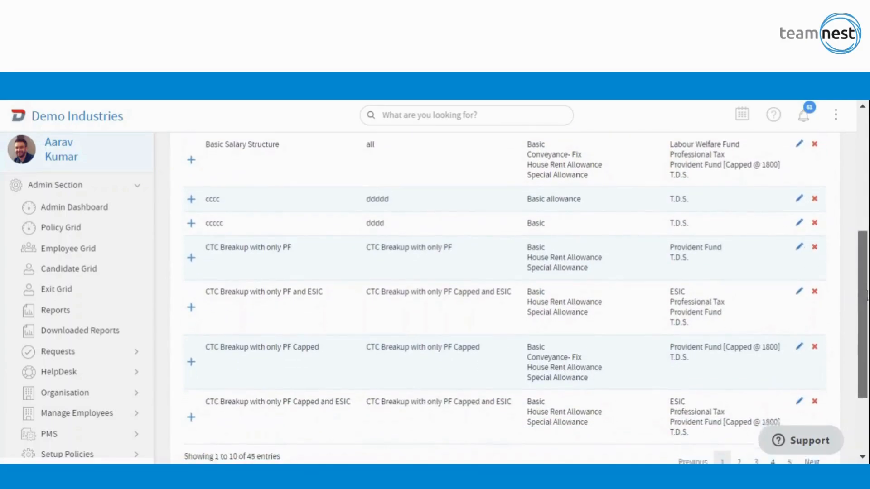
{"action": "scroll", "coordinate": [865, 287], "scroll_direction": "down", "scroll_amount": 2}
{"action": "scroll", "coordinate": [863, 289], "scroll_direction": "up", "scroll_amount": 8}
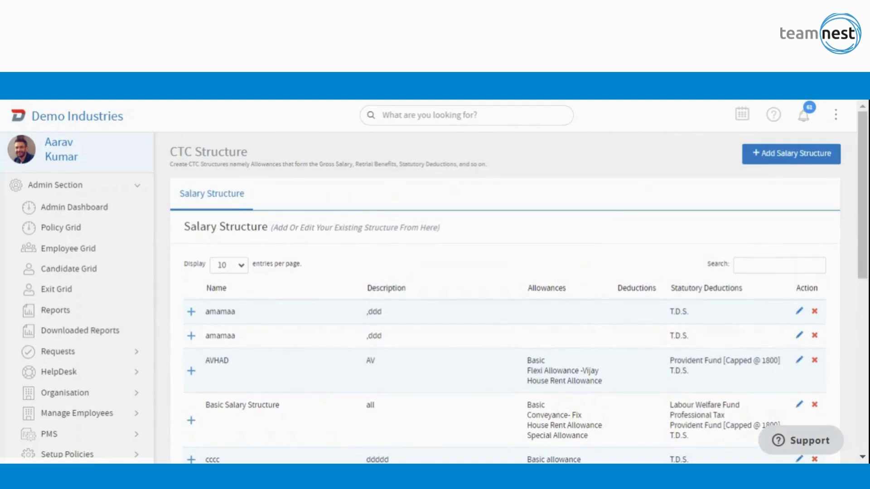
{"action": "left_click", "coordinate": [797, 156]}
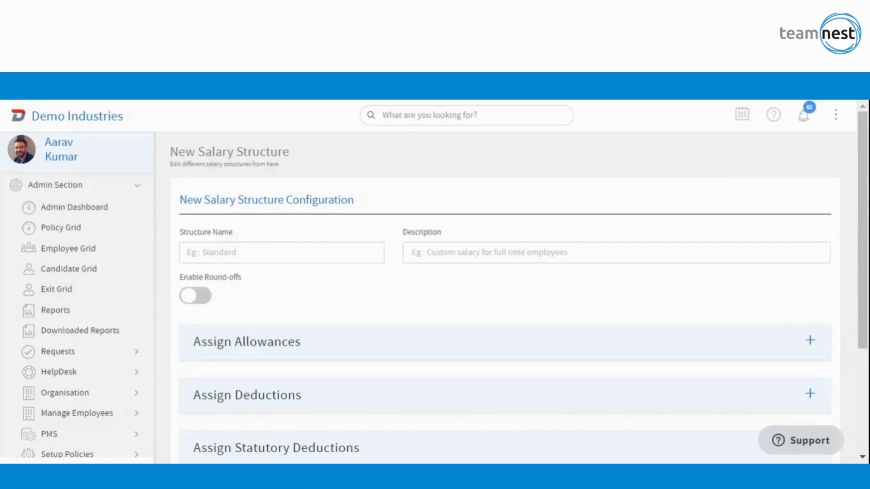
{"action": "left_click_drag", "start_coordinate": [867, 277], "coordinate": [866, 388]}
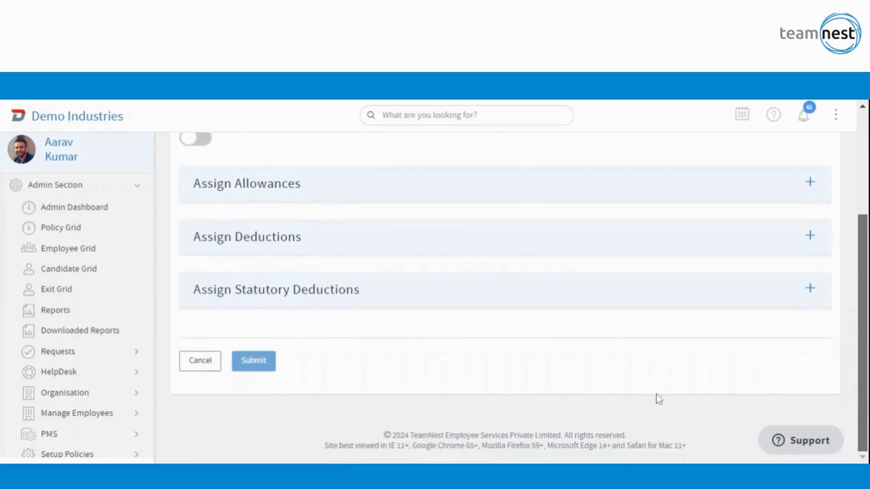
Review the miscellaneous payroll data for loans, voucher payments, flexi payments and lock requests
{"action": "left_click_drag", "start_coordinate": [151, 322], "coordinate": [171, 431]}
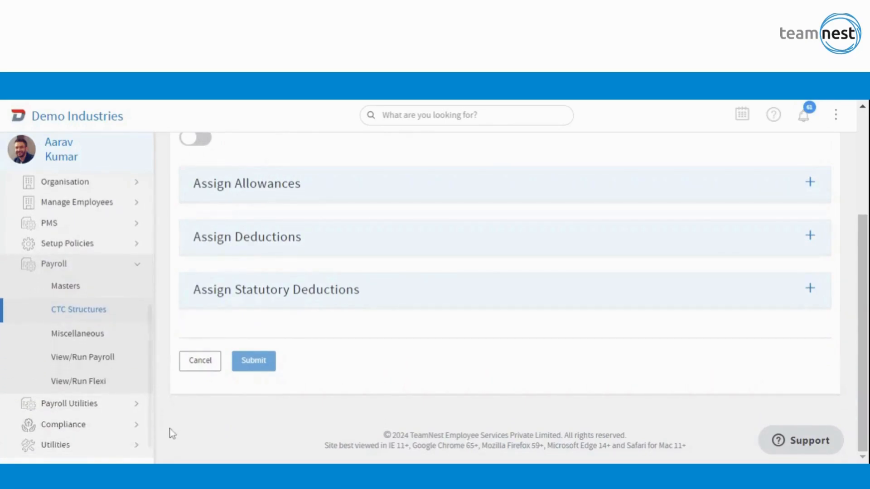
{"action": "left_click", "coordinate": [79, 345]}
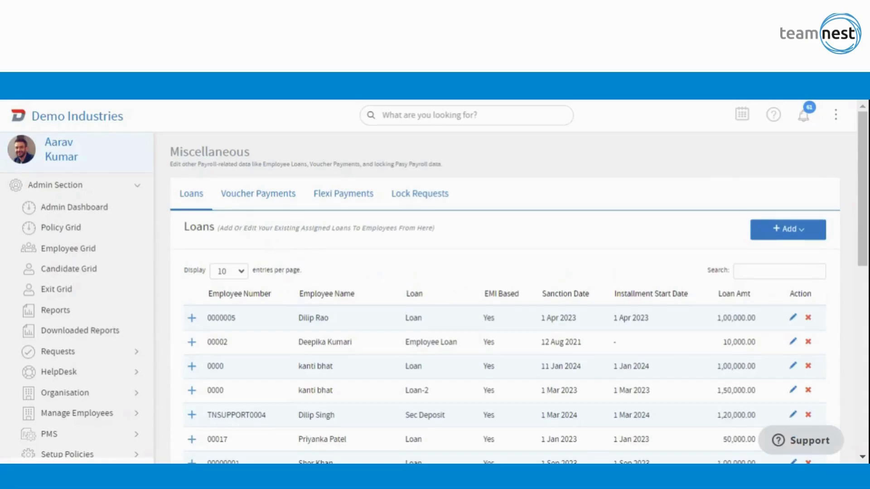
{"action": "left_click", "coordinate": [264, 209]}
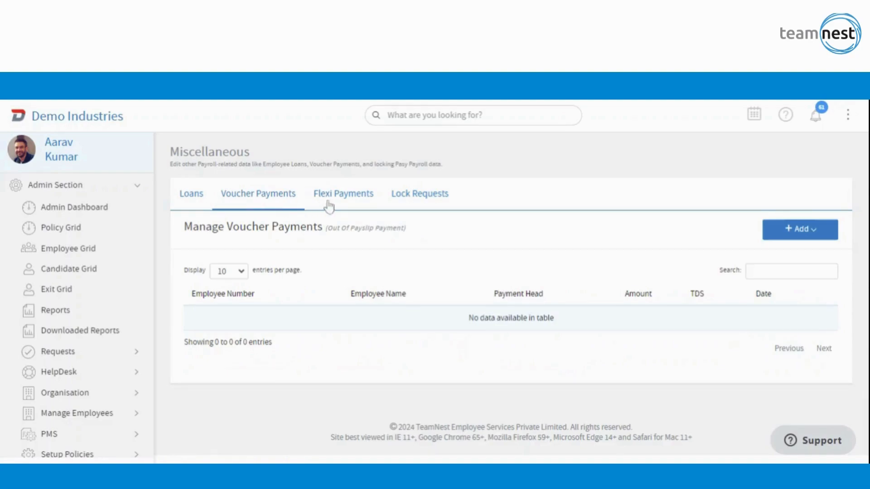
{"action": "left_click", "coordinate": [351, 206]}
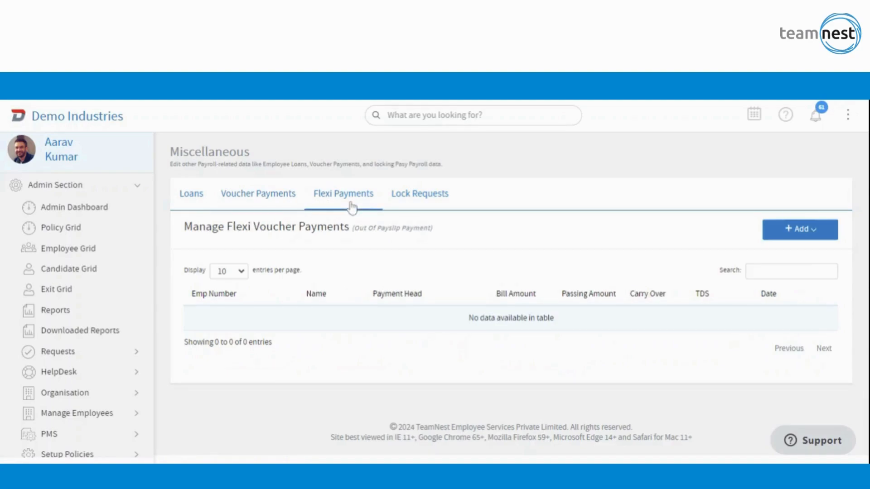
{"action": "left_click", "coordinate": [430, 202]}
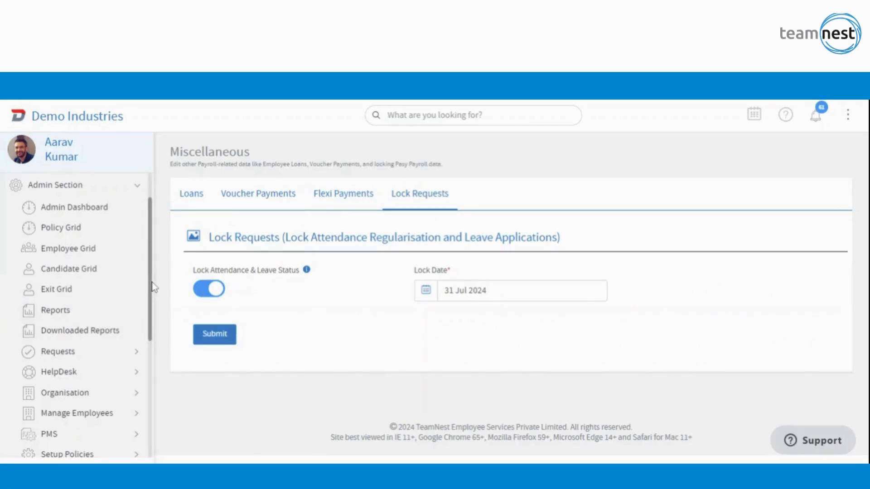
Open the past payrolls for Apr'2024 - Mar'2025 and try to run the June 2024 payroll again
{"action": "left_click_drag", "start_coordinate": [150, 287], "coordinate": [178, 408]}
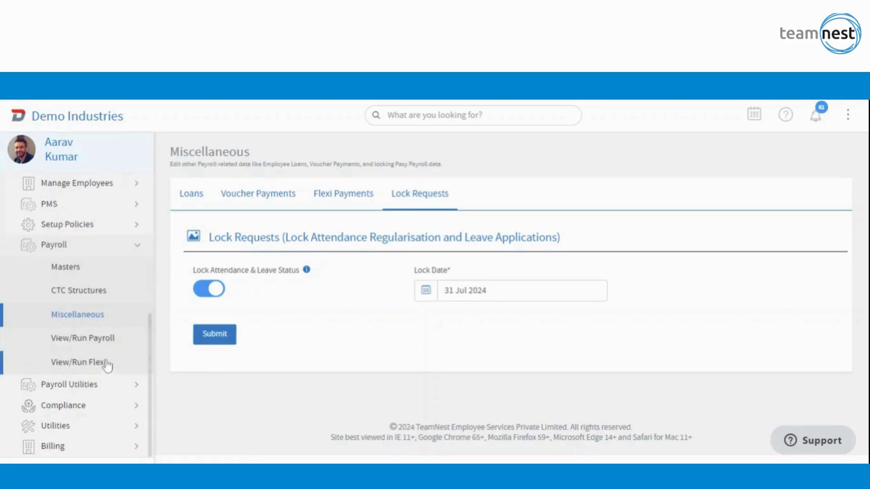
{"action": "left_click", "coordinate": [97, 346]}
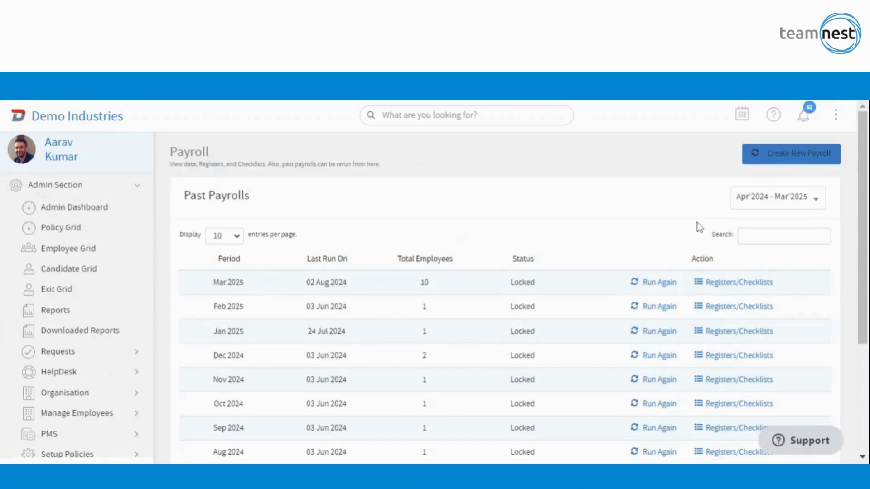
{"action": "scroll", "coordinate": [862, 272], "scroll_direction": "down", "scroll_amount": 3}
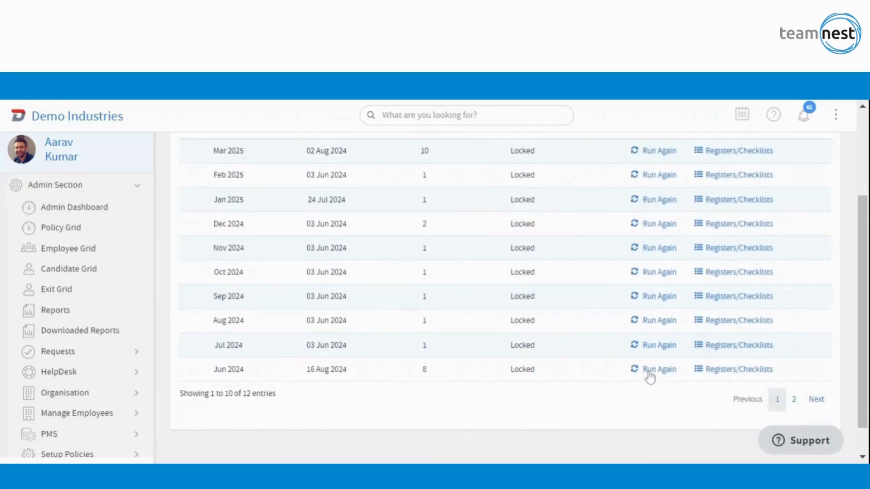
{"action": "left_click", "coordinate": [650, 375]}
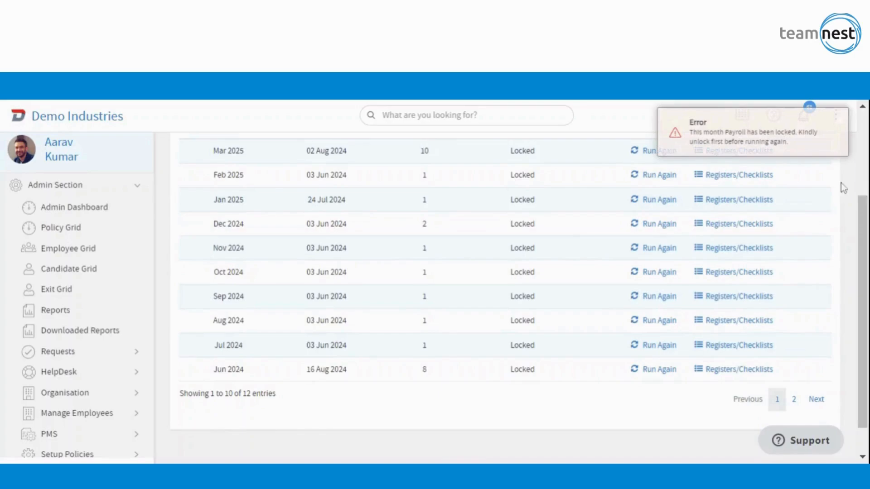
{"action": "left_click", "coordinate": [837, 126]}
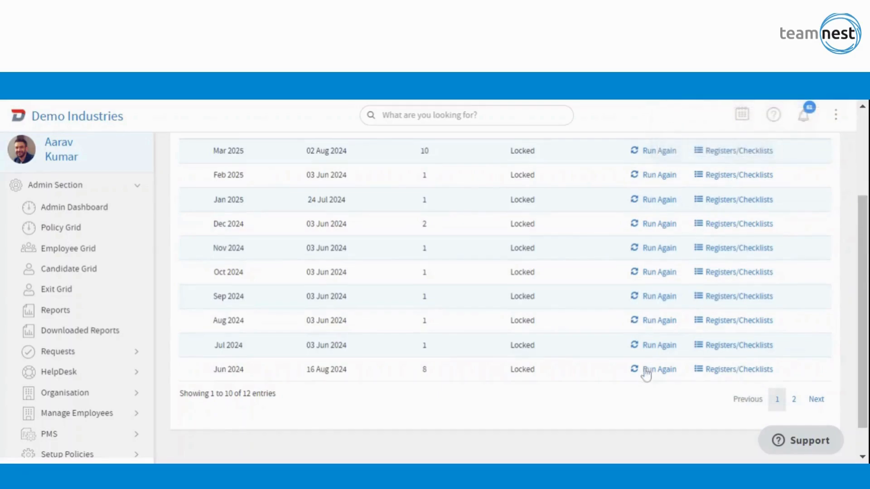
Try to rerun the May 2024 payroll from the second page of past payrolls and return to the first page
{"action": "left_click", "coordinate": [795, 401]}
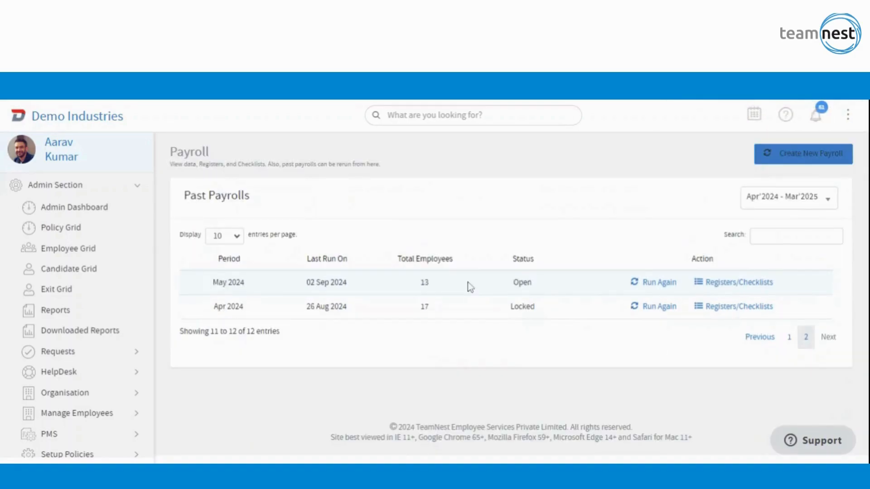
{"action": "left_click", "coordinate": [664, 307]}
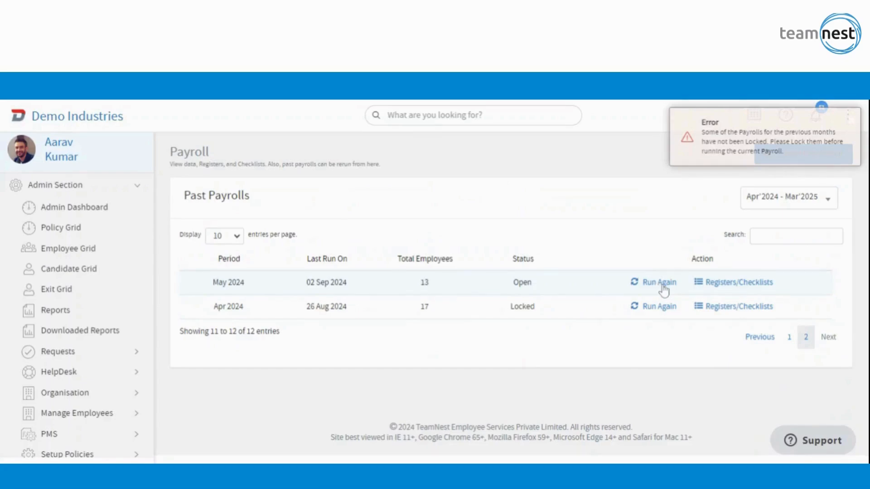
{"action": "left_click", "coordinate": [761, 339]}
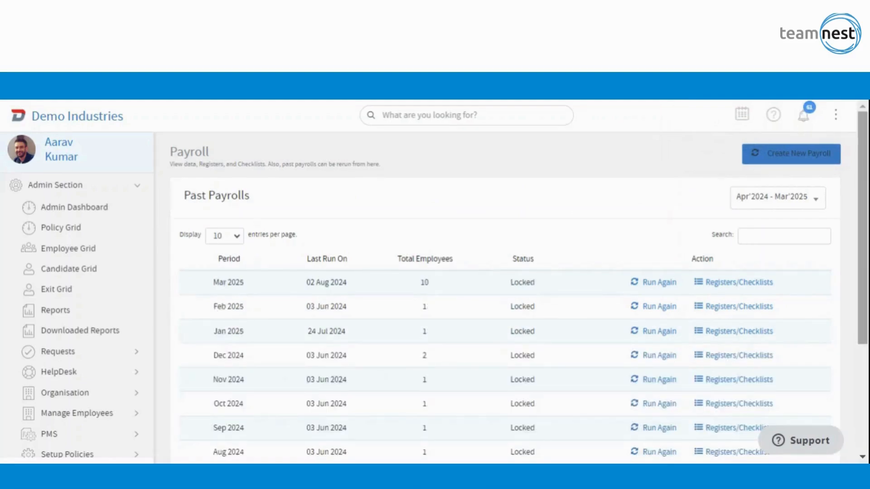
{"action": "scroll", "coordinate": [505, 317], "scroll_direction": "down", "scroll_amount": 3}
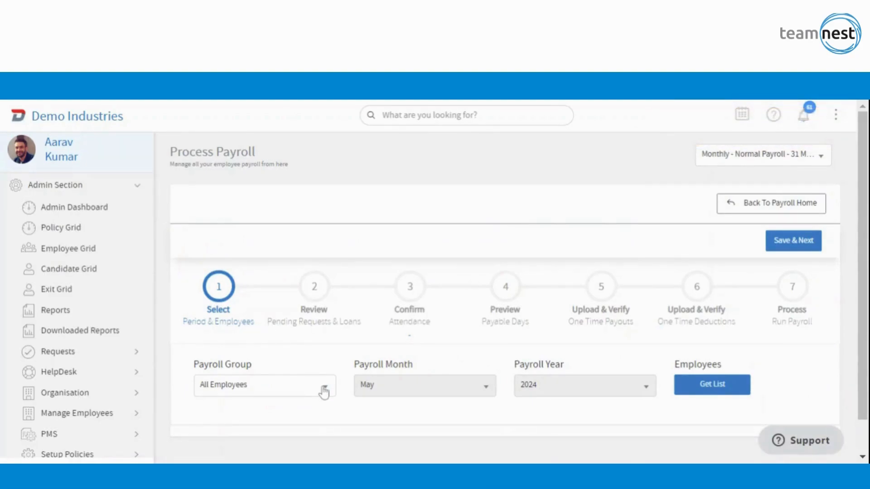
Browse the payroll group options, keep All Employees, and get the list of employees for the May 2024 payroll
{"action": "left_click", "coordinate": [324, 390]}
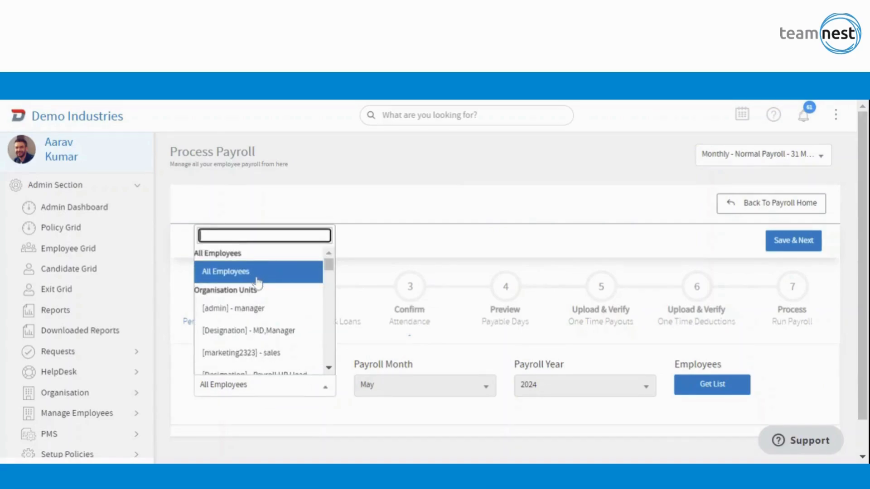
{"action": "left_click", "coordinate": [329, 368]}
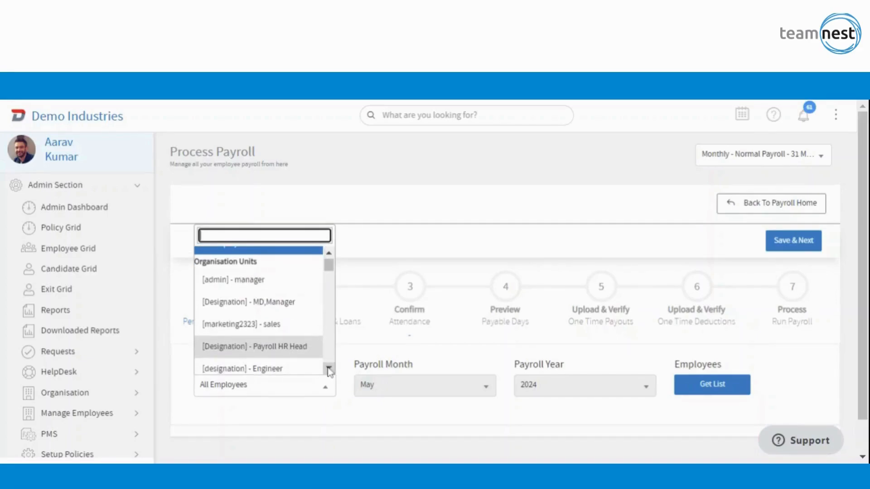
{"action": "left_click", "coordinate": [329, 370]}
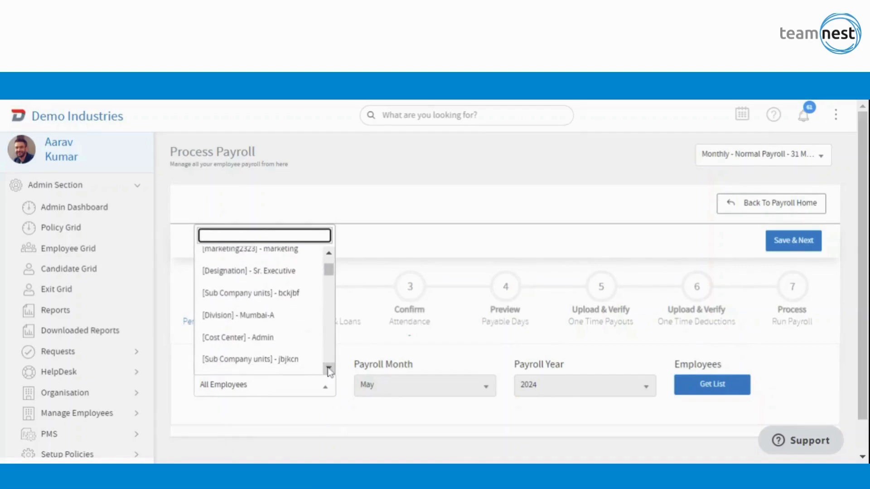
{"action": "left_click", "coordinate": [415, 392]}
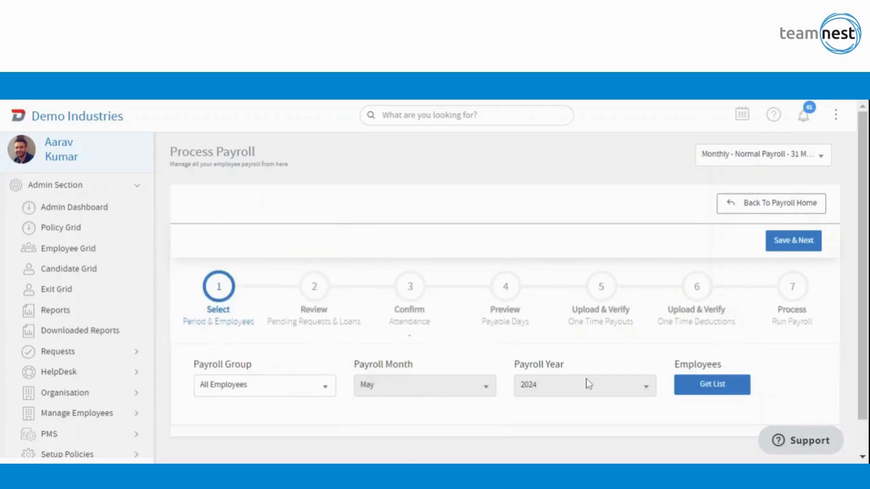
{"action": "left_click", "coordinate": [733, 392]}
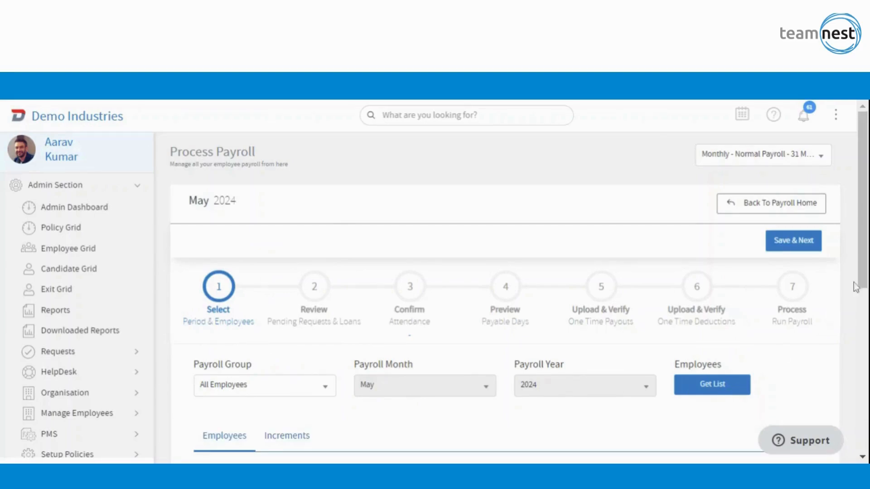
{"action": "left_click_drag", "start_coordinate": [867, 252], "coordinate": [866, 366]}
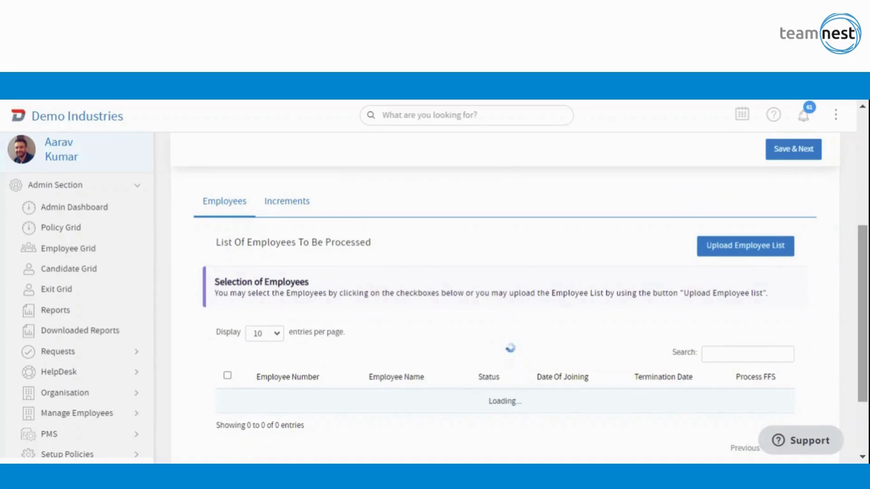
{"action": "scroll", "coordinate": [769, 262], "scroll_direction": "down", "scroll_amount": 1}
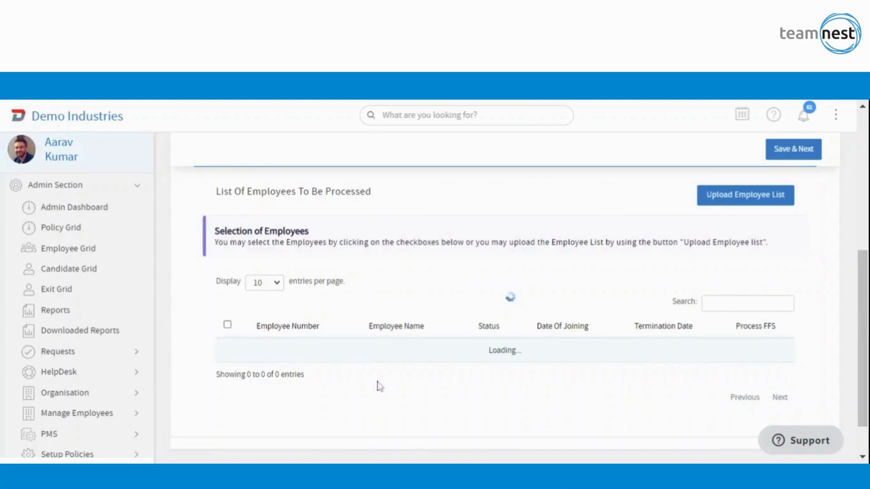
{"action": "left_click_drag", "start_coordinate": [863, 335], "coordinate": [862, 289]}
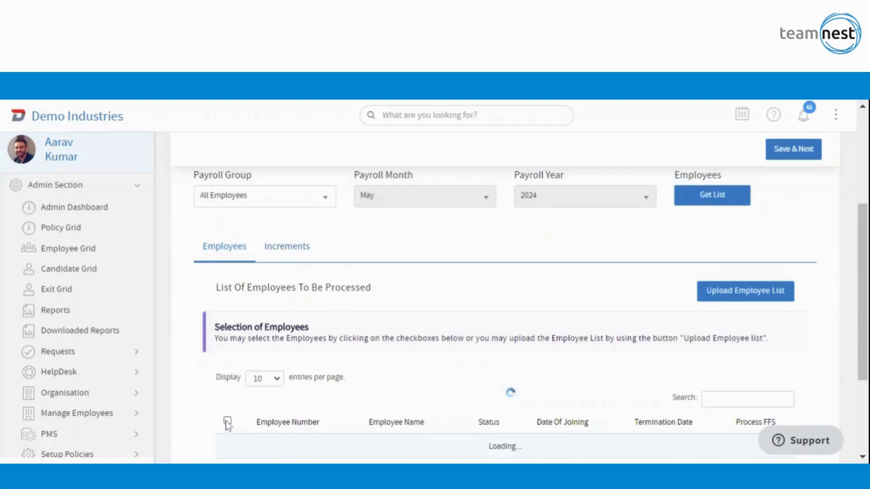
{"action": "scroll", "coordinate": [226, 424], "scroll_direction": "down", "scroll_amount": 3}
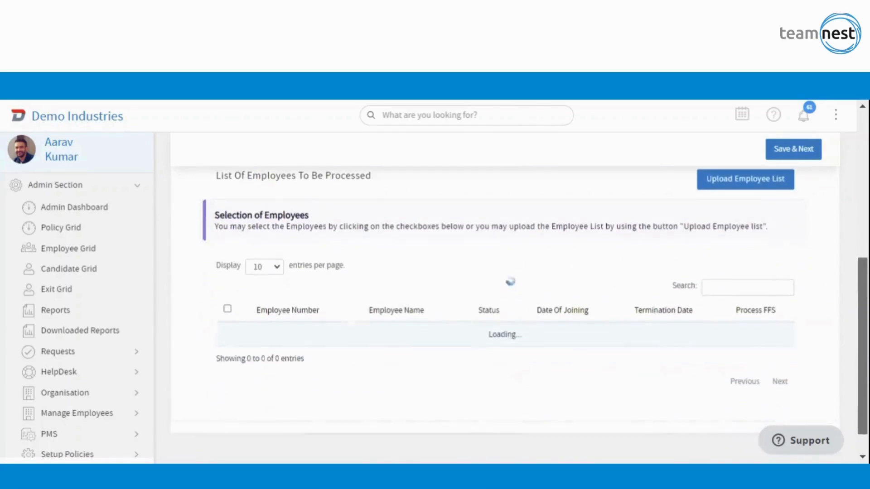
{"action": "scroll", "coordinate": [505, 313], "scroll_direction": "down", "scroll_amount": 1}
{"action": "scroll", "coordinate": [505, 312], "scroll_direction": "up", "scroll_amount": 2}
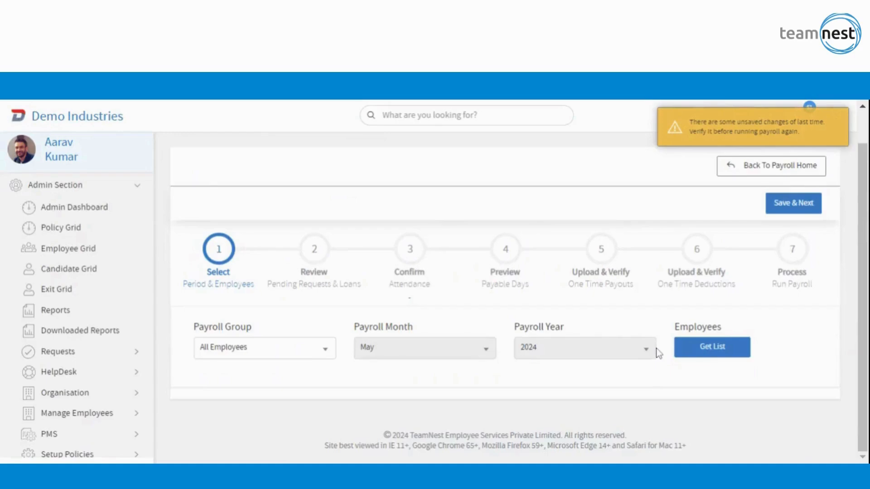
Get the All Employees list for May 2024 and select the first three active employees for processing
{"action": "left_click", "coordinate": [710, 358]}
{"action": "scroll", "coordinate": [710, 357], "scroll_direction": "down", "scroll_amount": 5}
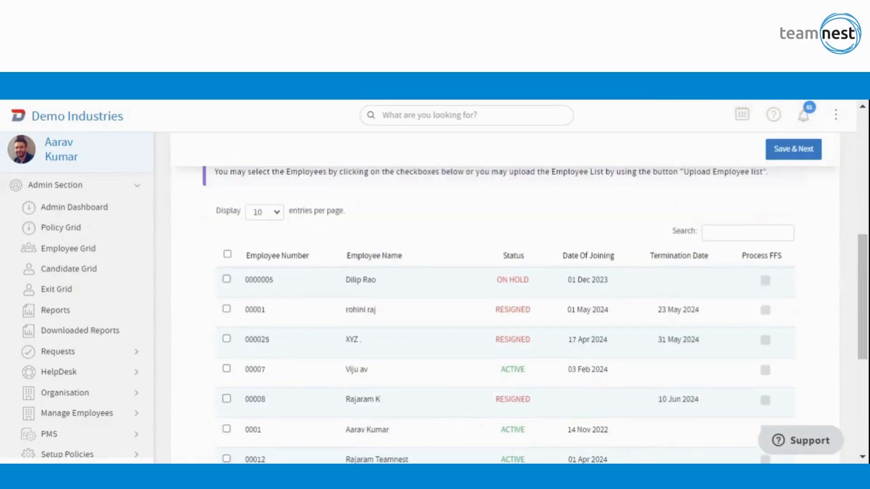
{"action": "left_click", "coordinate": [227, 291]}
{"action": "left_click", "coordinate": [226, 369]}
{"action": "left_click", "coordinate": [226, 429]}
{"action": "left_click", "coordinate": [226, 459]}
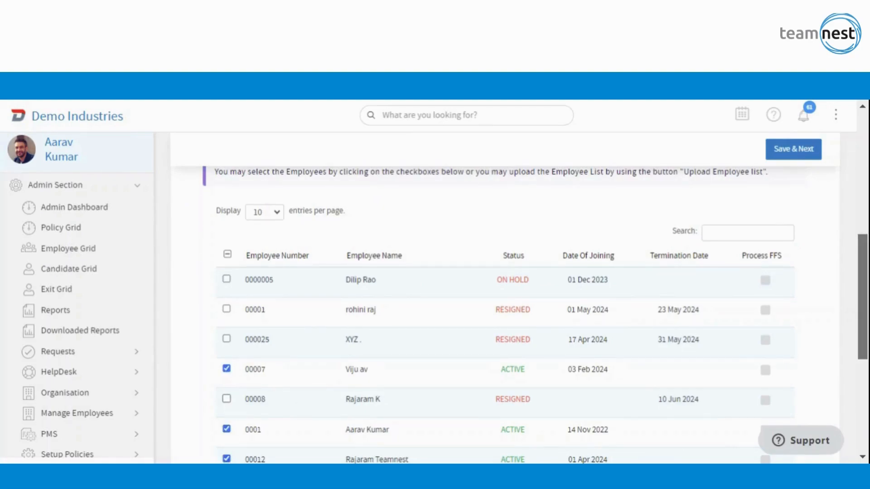
Check the assigned increments, save the employee selection and continue past the pending requests to the attendance confirmation
{"action": "scroll", "coordinate": [530, 313], "scroll_direction": "up", "scroll_amount": 3}
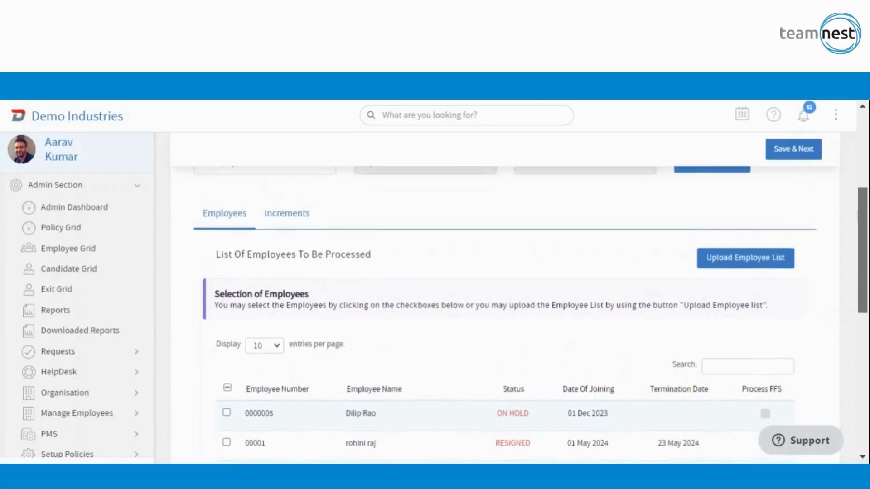
{"action": "left_click", "coordinate": [292, 225]}
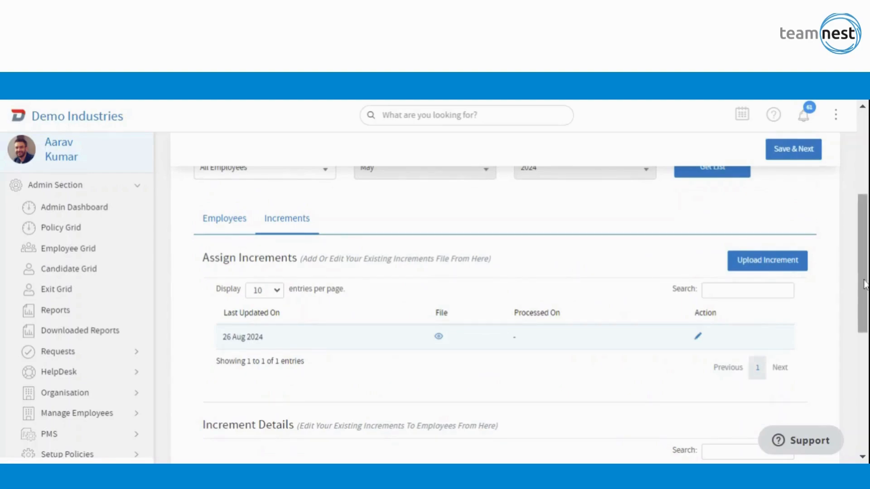
{"action": "scroll", "coordinate": [865, 285], "scroll_direction": "up", "scroll_amount": 3}
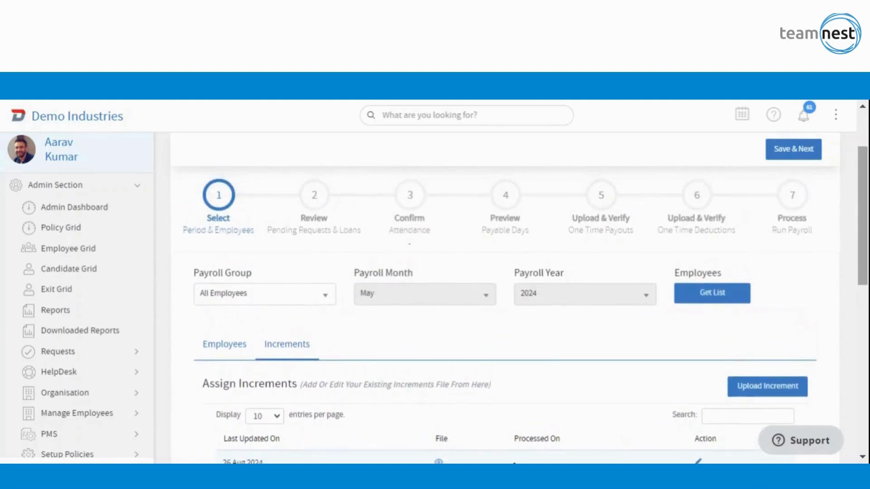
{"action": "left_click", "coordinate": [792, 156]}
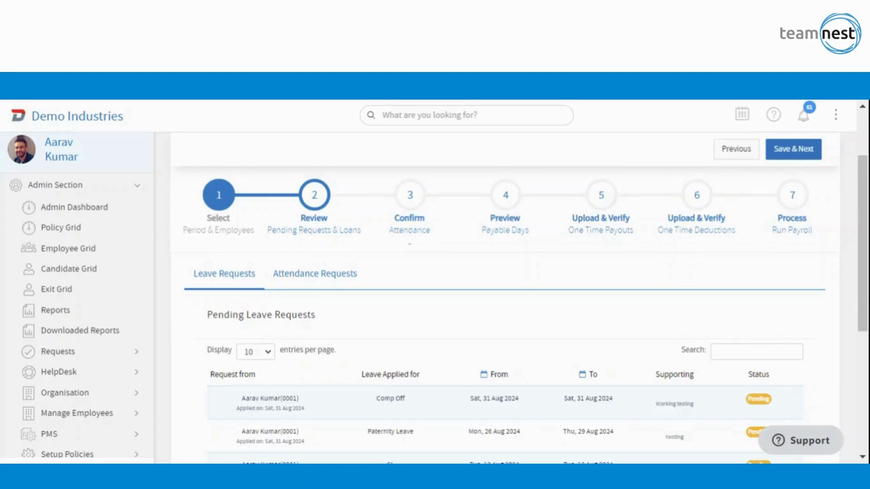
{"action": "left_click", "coordinate": [793, 151]}
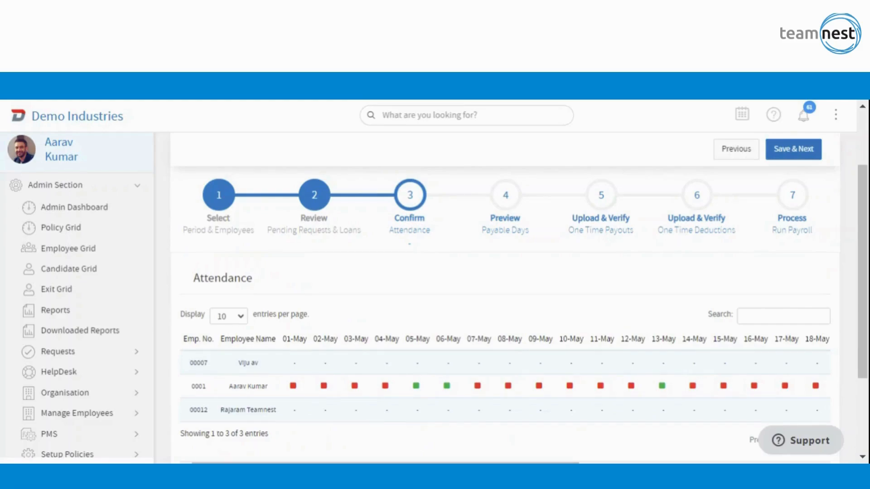
Look at the status options for the 6 May 2024 attendance entry and cancel the edit
{"action": "left_click", "coordinate": [446, 386]}
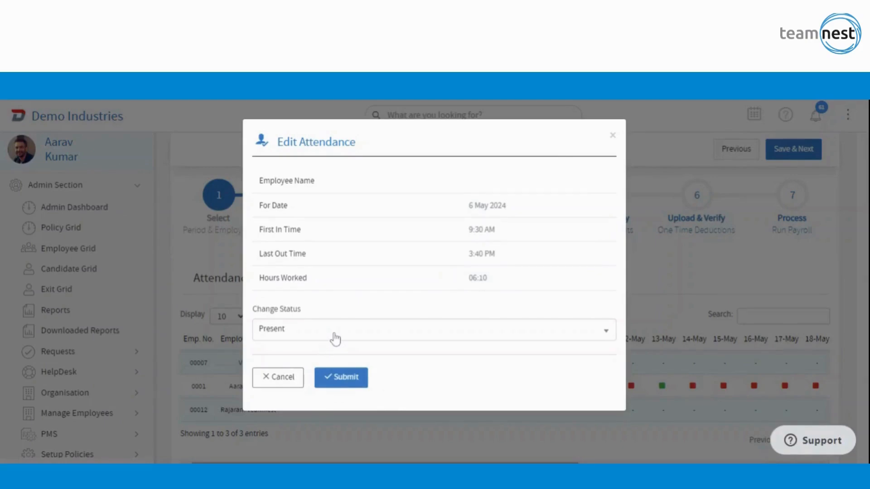
{"action": "left_click", "coordinate": [335, 339]}
{"action": "left_click", "coordinate": [334, 340]}
{"action": "left_click", "coordinate": [271, 385]}
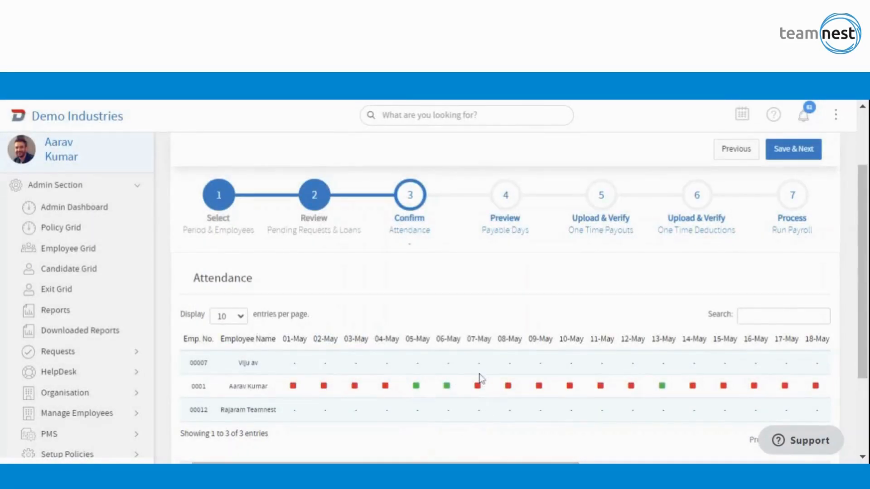
Save the attendance stage, review the payable days of the selected employees and continue to the one-time payouts
{"action": "left_click", "coordinate": [794, 154]}
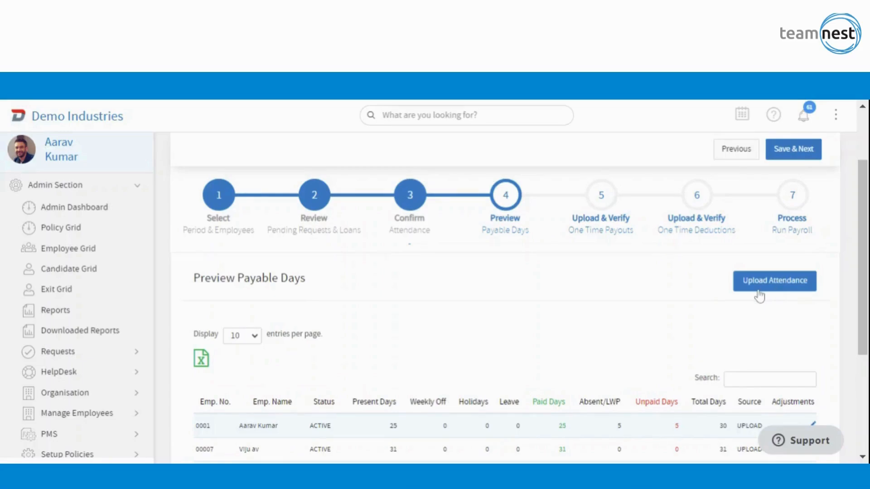
{"action": "left_click_drag", "start_coordinate": [865, 301], "coordinate": [865, 350]}
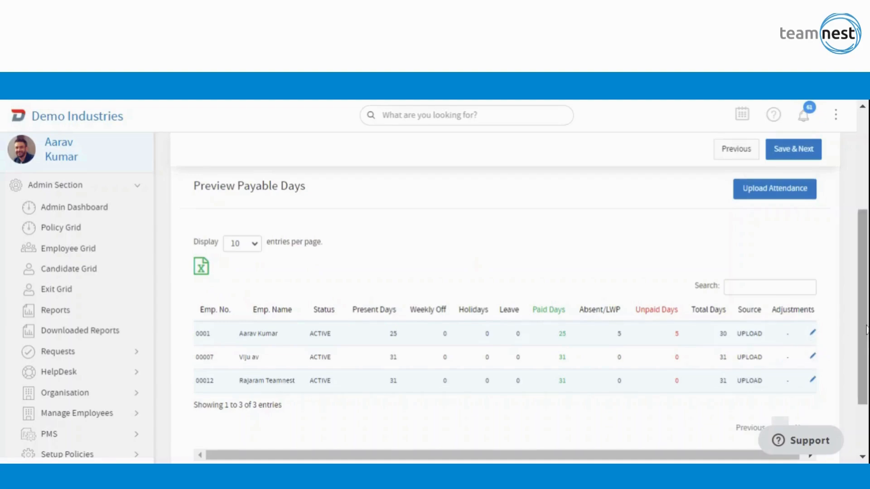
{"action": "left_click_drag", "start_coordinate": [863, 329], "coordinate": [858, 258]}
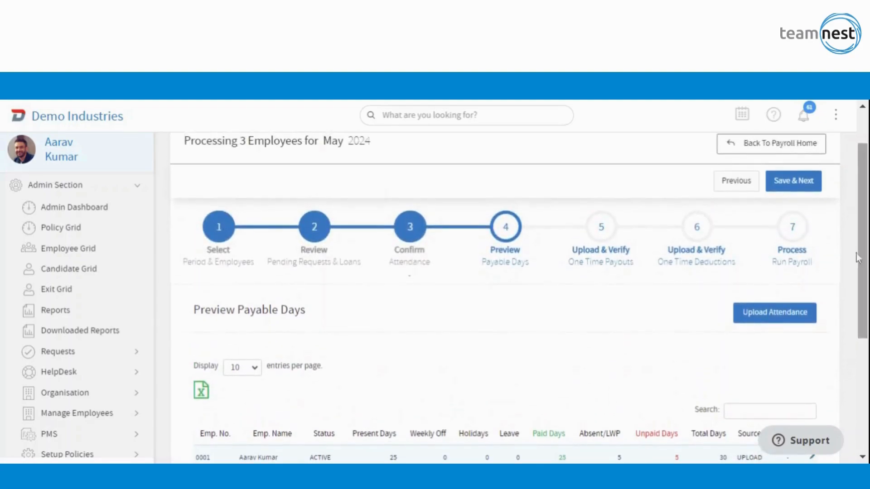
{"action": "left_click", "coordinate": [793, 192]}
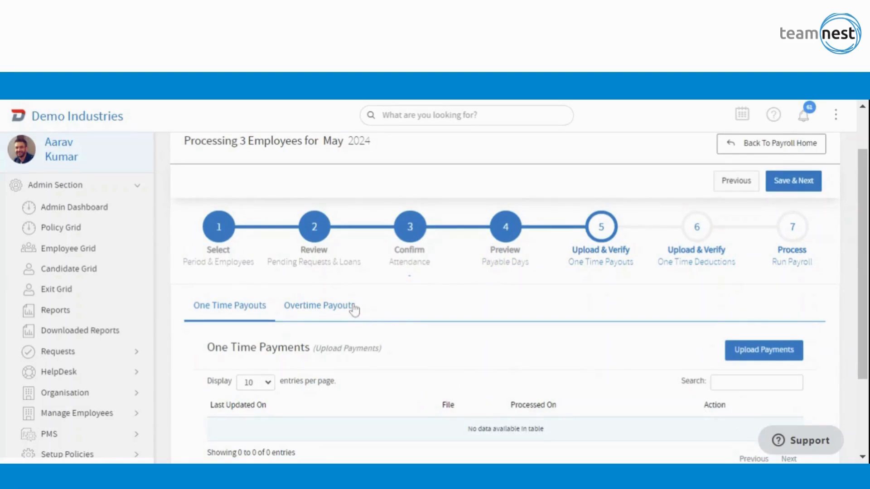
Check the overtime payouts and continue past the one-time deductions to the Run Payroll stage
{"action": "left_click", "coordinate": [327, 313]}
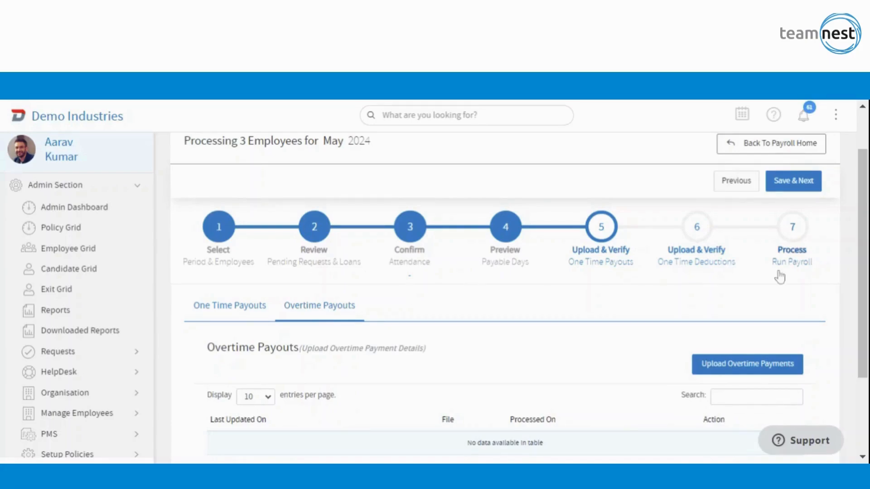
{"action": "left_click", "coordinate": [776, 190]}
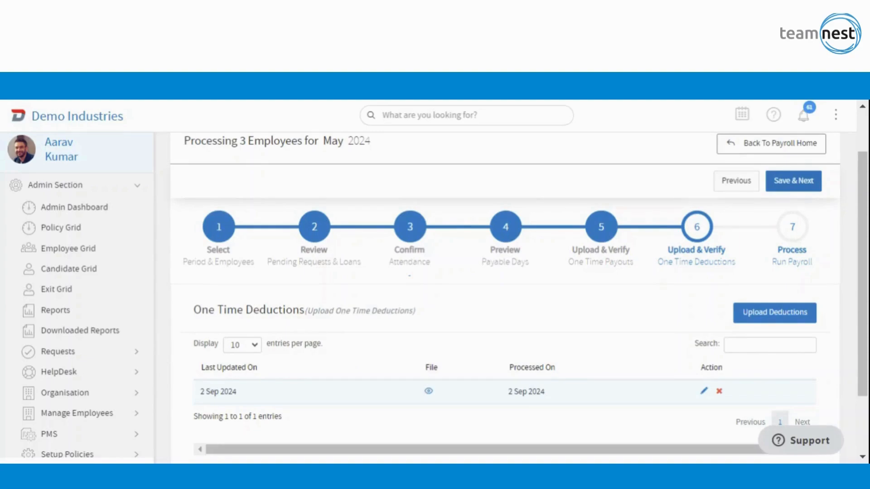
{"action": "left_click", "coordinate": [795, 234]}
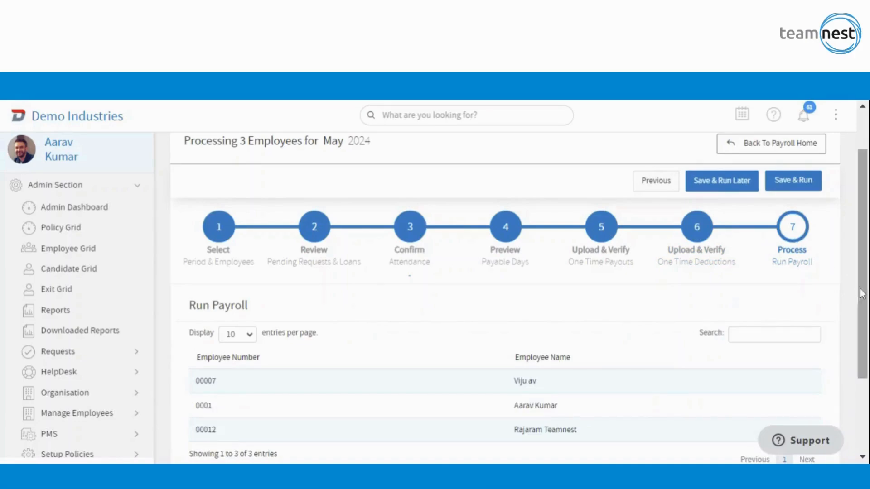
Save and run the May 2024 payroll, confirm the run and return to the payroll home
{"action": "left_click", "coordinate": [800, 185]}
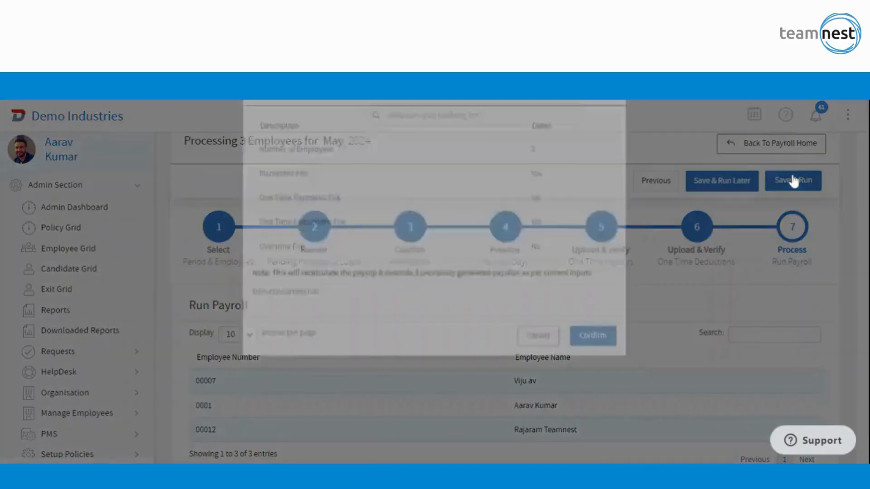
{"action": "left_click", "coordinate": [597, 398]}
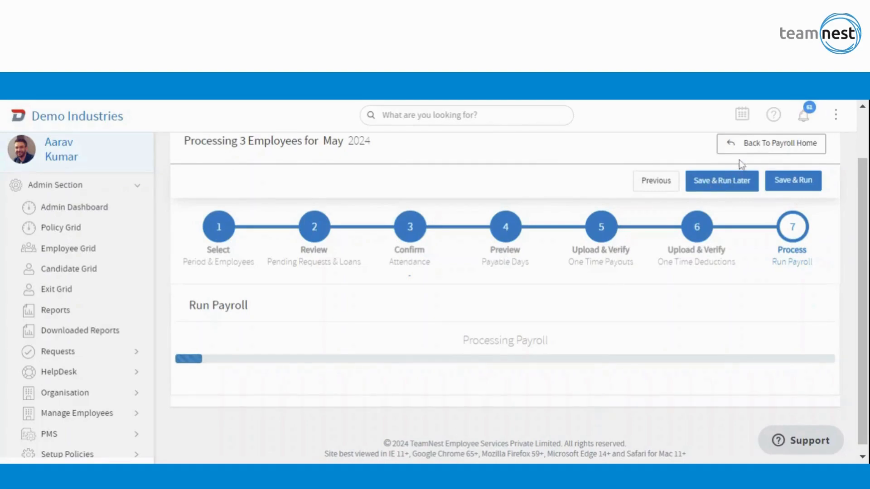
{"action": "left_click", "coordinate": [750, 150]}
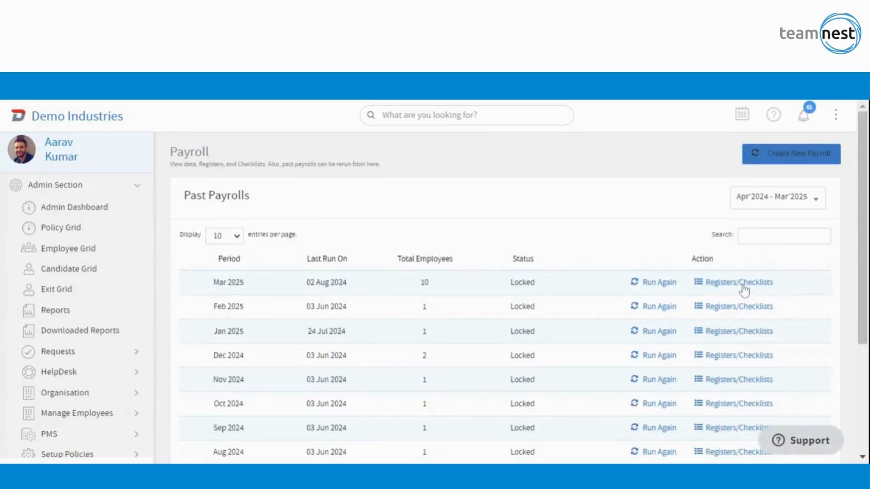
Open the April 2024 registers and checklists from the second page of past payrolls and look through the available registers
{"action": "scroll", "coordinate": [743, 290], "scroll_direction": "down", "scroll_amount": 4}
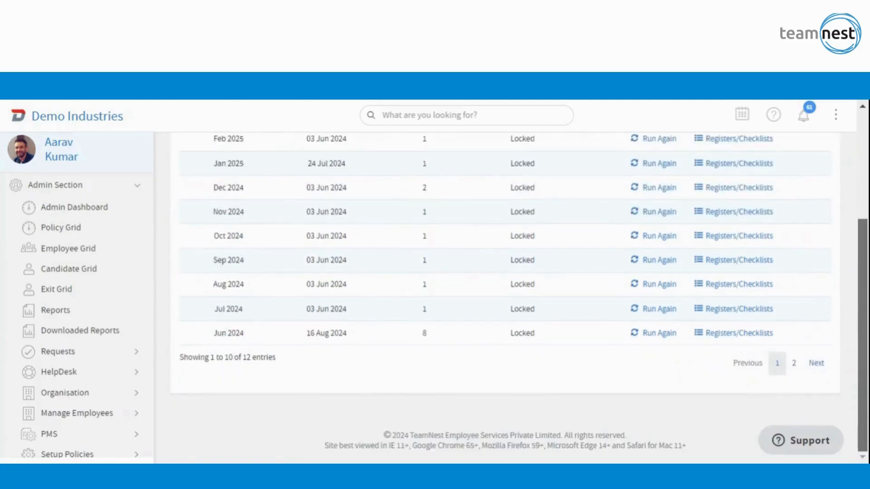
{"action": "left_click", "coordinate": [794, 363]}
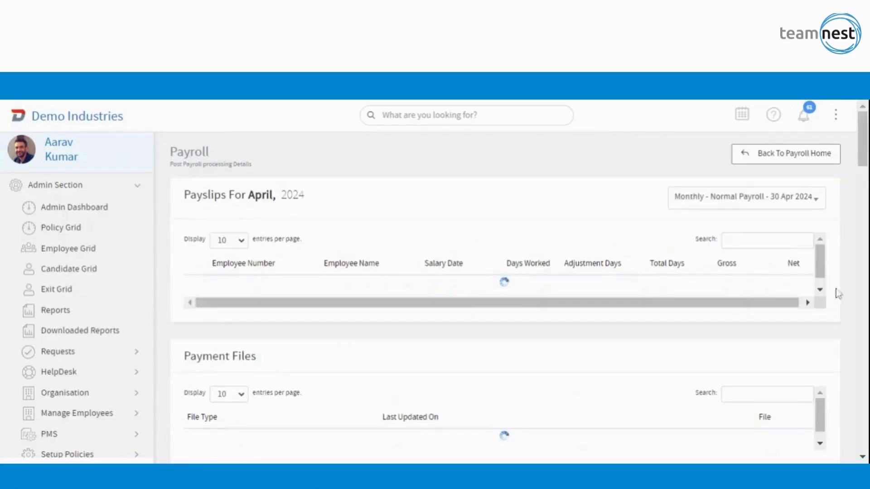
{"action": "left_click_drag", "start_coordinate": [864, 156], "coordinate": [864, 268]}
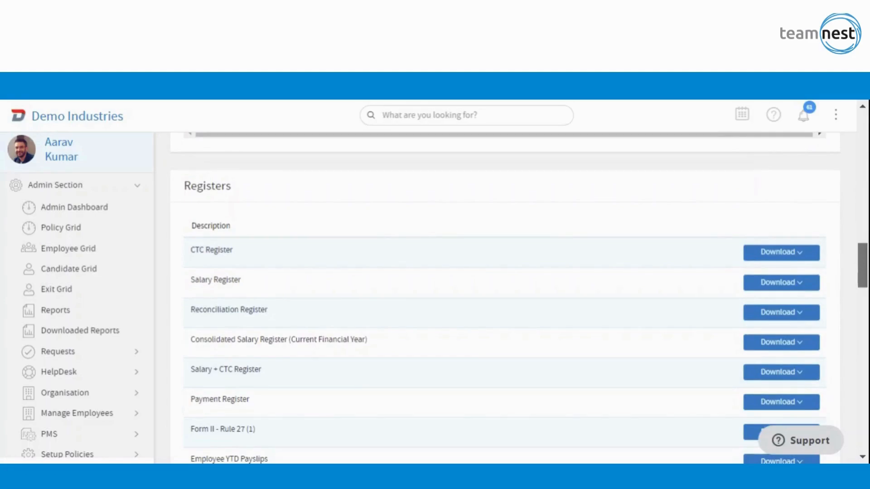
{"action": "left_click_drag", "start_coordinate": [864, 268], "coordinate": [864, 279]}
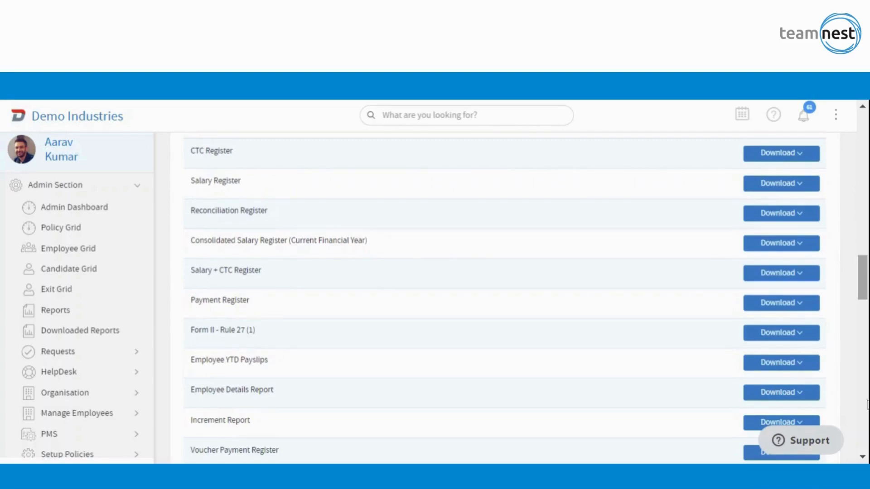
{"action": "left_click", "coordinate": [863, 458]}
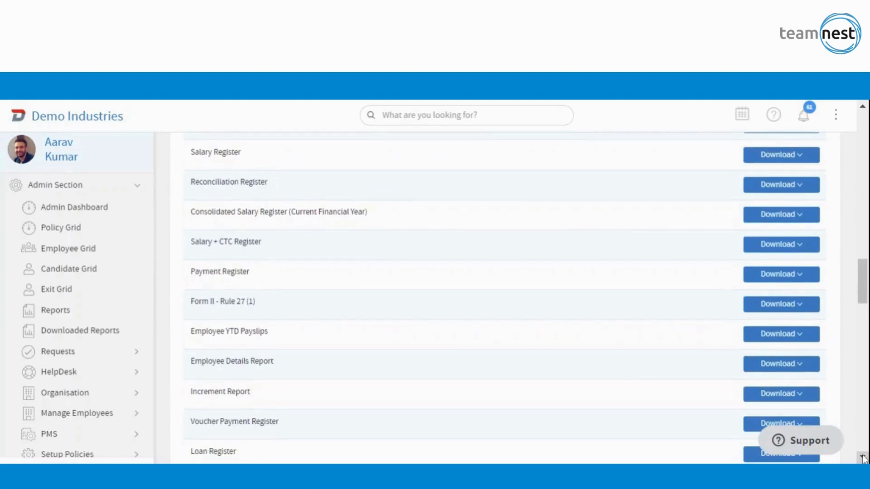
{"action": "scroll", "coordinate": [863, 458], "scroll_direction": "down", "scroll_amount": 4}
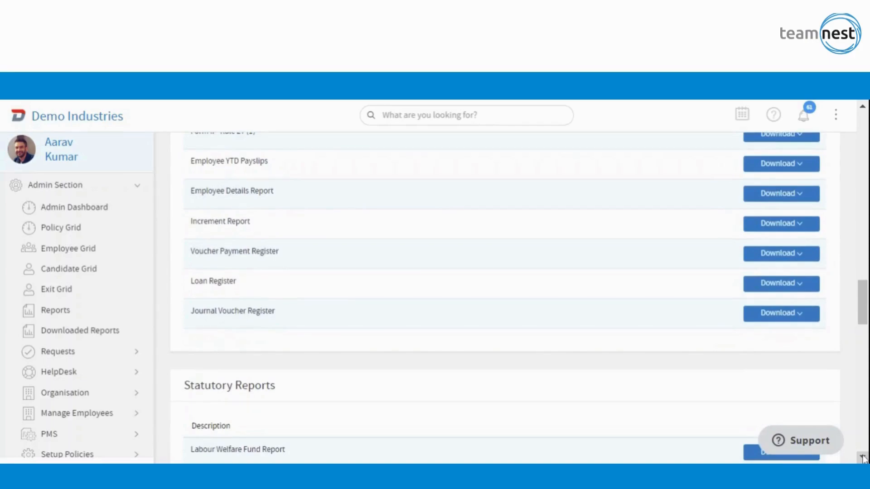
Look through the statutory reports, statutory challans and checklists available for the April 2024 payroll
{"action": "scroll", "coordinate": [863, 459], "scroll_direction": "down", "scroll_amount": 5}
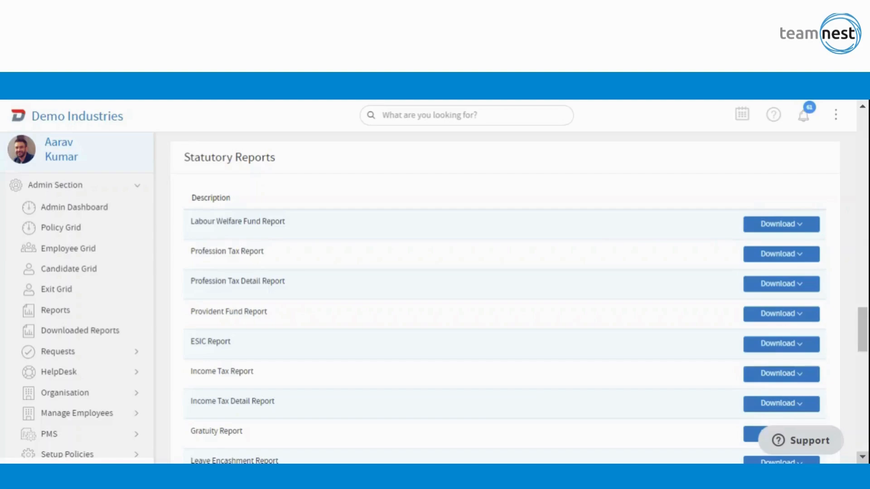
{"action": "left_click", "coordinate": [863, 458]}
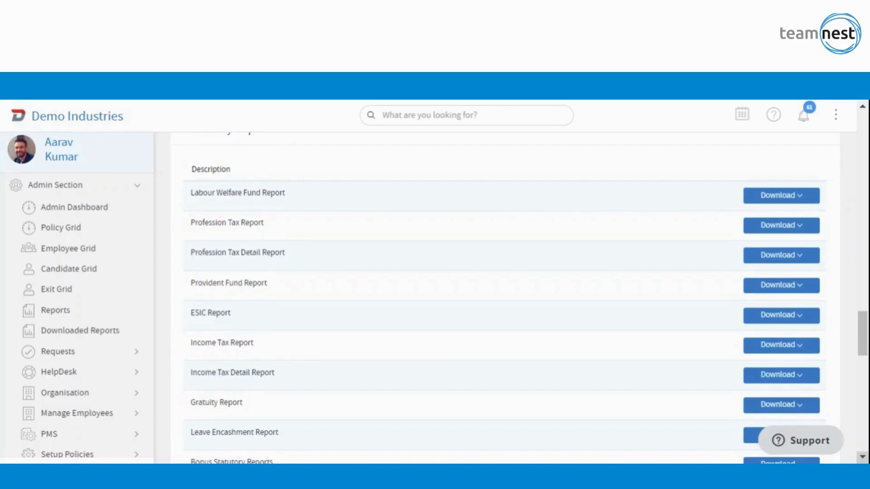
{"action": "left_click", "coordinate": [864, 459]}
{"action": "left_click", "coordinate": [863, 459]}
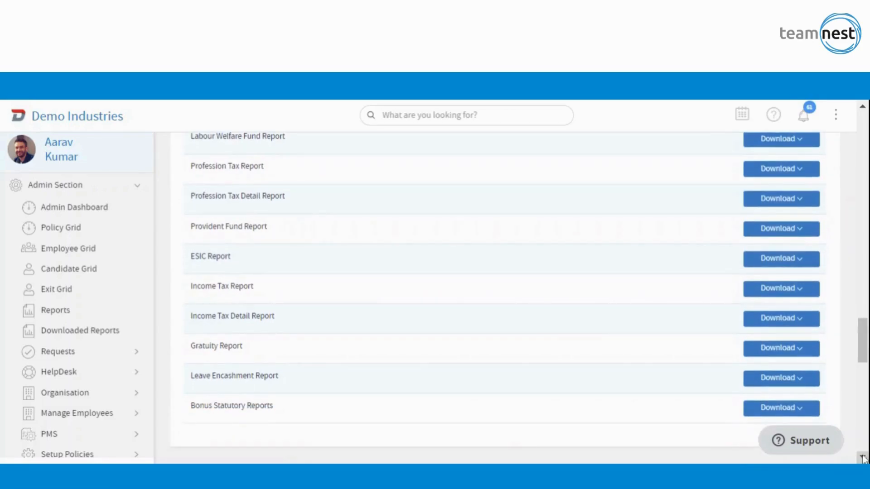
{"action": "scroll", "coordinate": [864, 458], "scroll_direction": "down", "scroll_amount": 7}
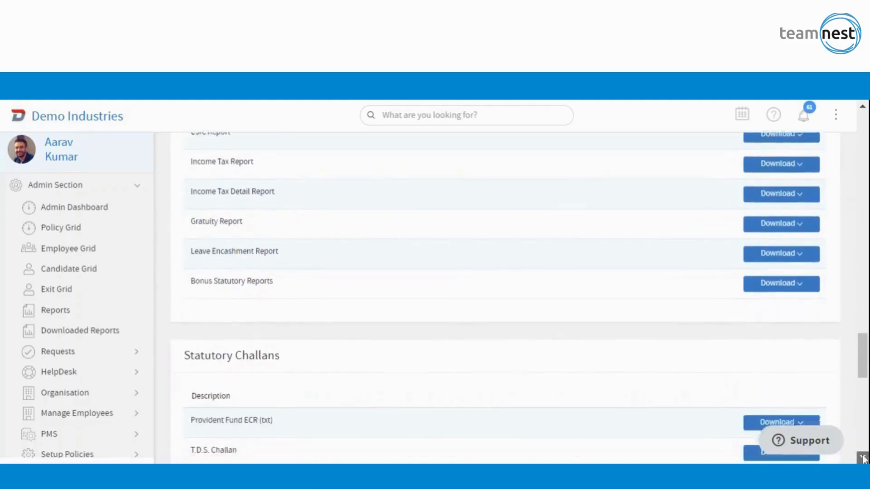
{"action": "scroll", "coordinate": [864, 459], "scroll_direction": "down", "scroll_amount": 1}
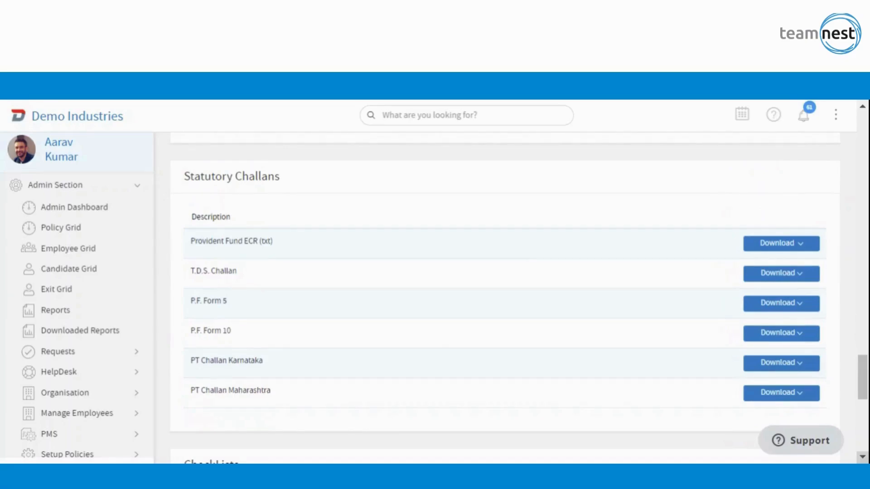
{"action": "scroll", "coordinate": [862, 458], "scroll_direction": "down", "scroll_amount": 6}
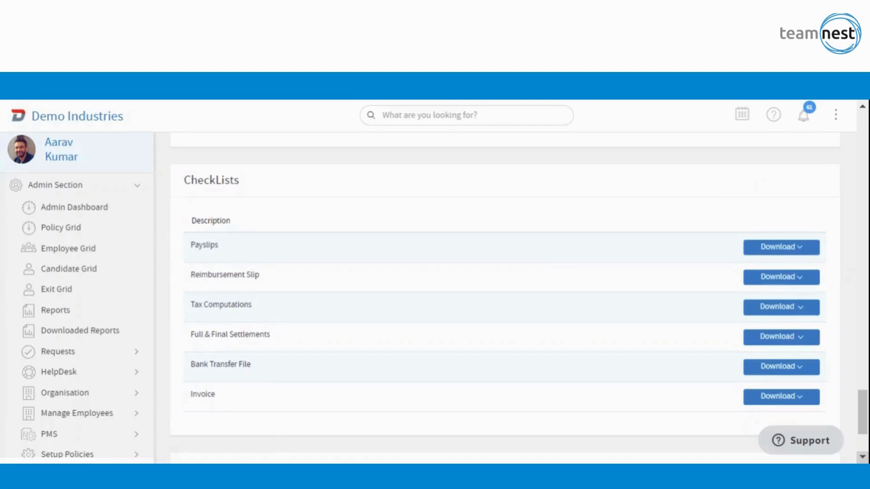
Look through the remaining checklists and the Close Payroll section with its unlock option for the April 2024 payroll
{"action": "scroll", "coordinate": [863, 459], "scroll_direction": "down", "scroll_amount": 2}
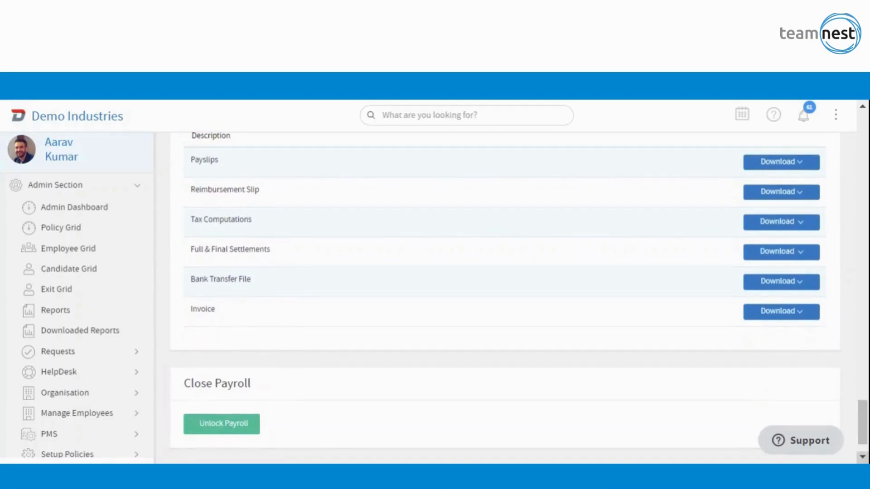
{"action": "scroll", "coordinate": [864, 459], "scroll_direction": "down", "scroll_amount": 1}
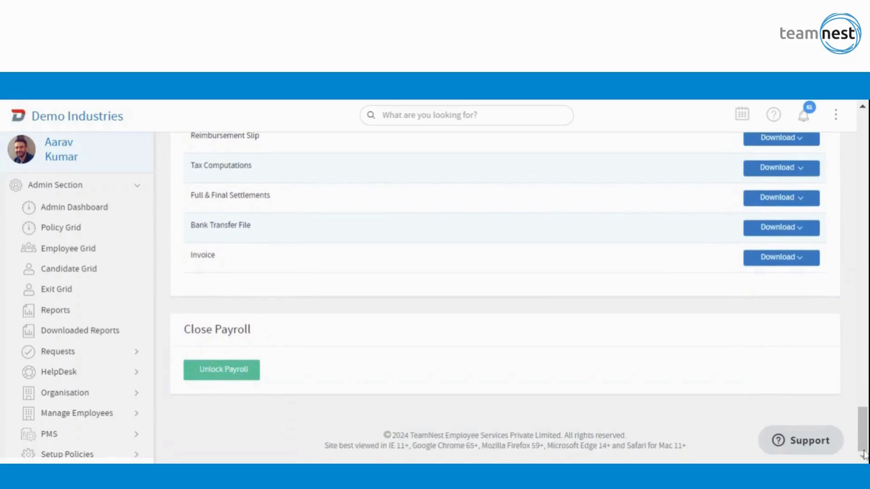
{"action": "left_click_drag", "start_coordinate": [865, 443], "coordinate": [866, 433]}
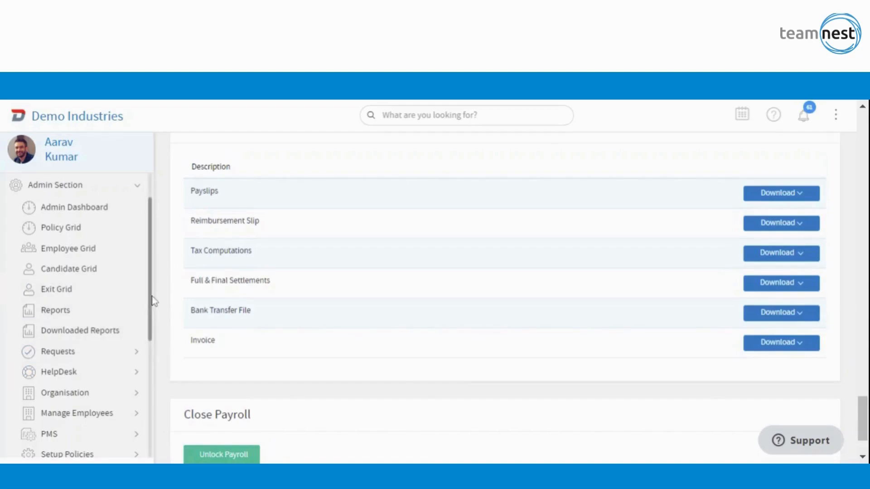
Open Documents Security in Payroll Utilities and view the password protection rules offered for payslips and tax computations
{"action": "left_click_drag", "start_coordinate": [152, 299], "coordinate": [172, 410]}
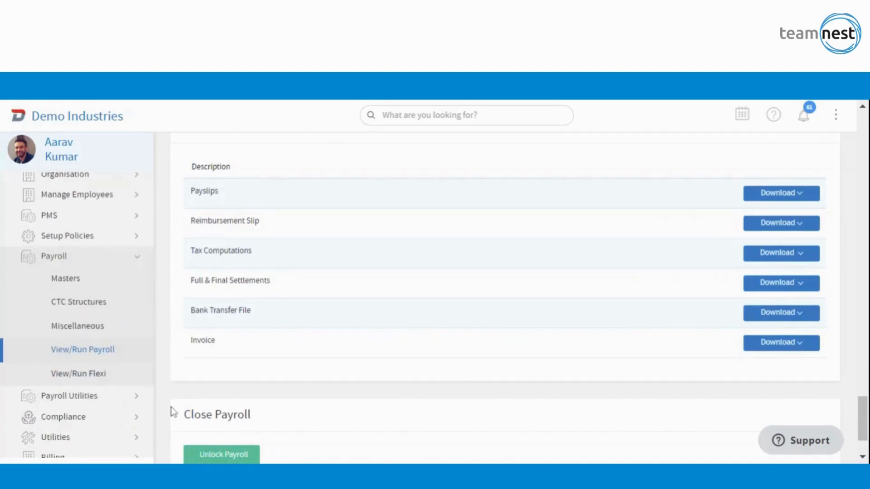
{"action": "left_click", "coordinate": [122, 403]}
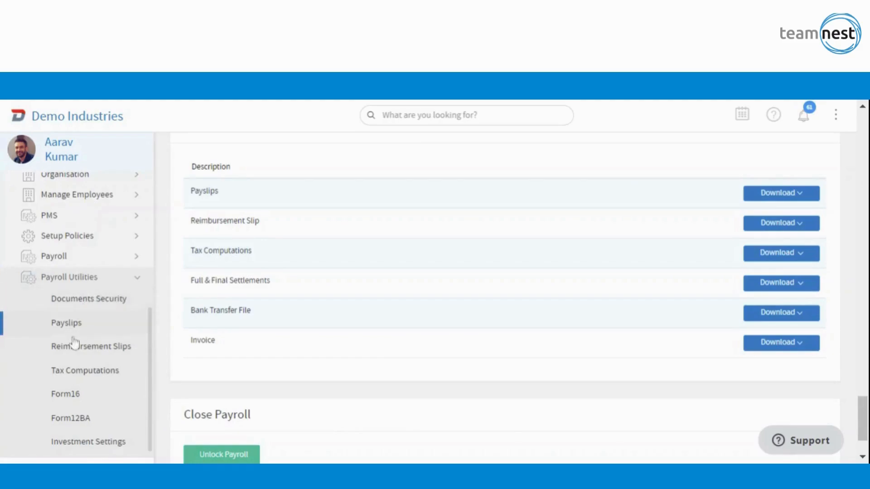
{"action": "left_click", "coordinate": [107, 307]}
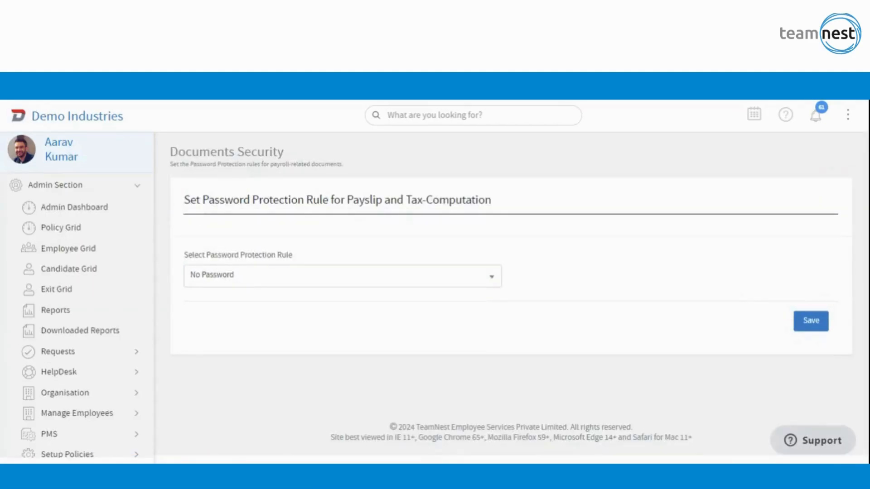
{"action": "left_click", "coordinate": [344, 274]}
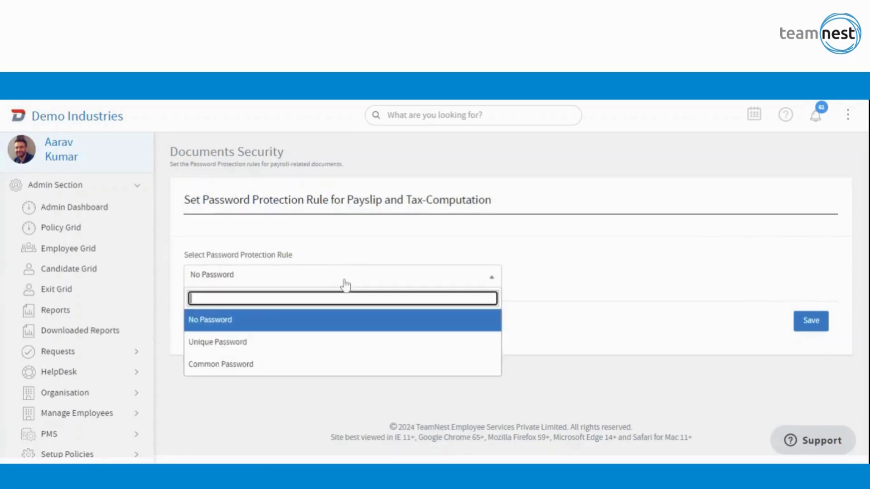
{"action": "left_click", "coordinate": [304, 384]}
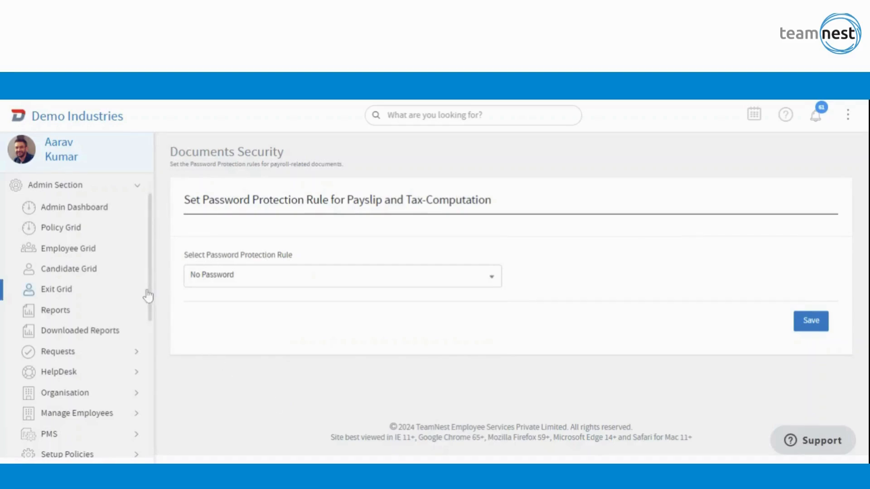
View the Investment Settings and open the Employees Investments list in Payroll Utilities
{"action": "left_click_drag", "start_coordinate": [152, 289], "coordinate": [180, 416]}
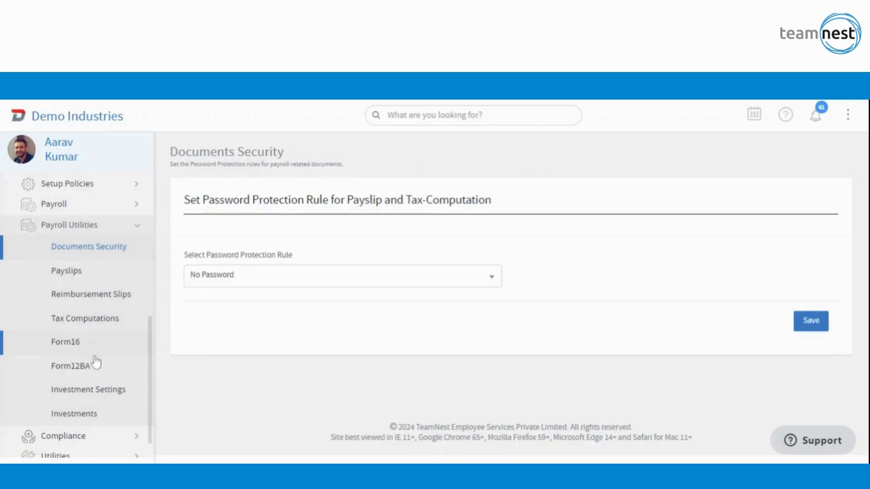
{"action": "left_click", "coordinate": [99, 391]}
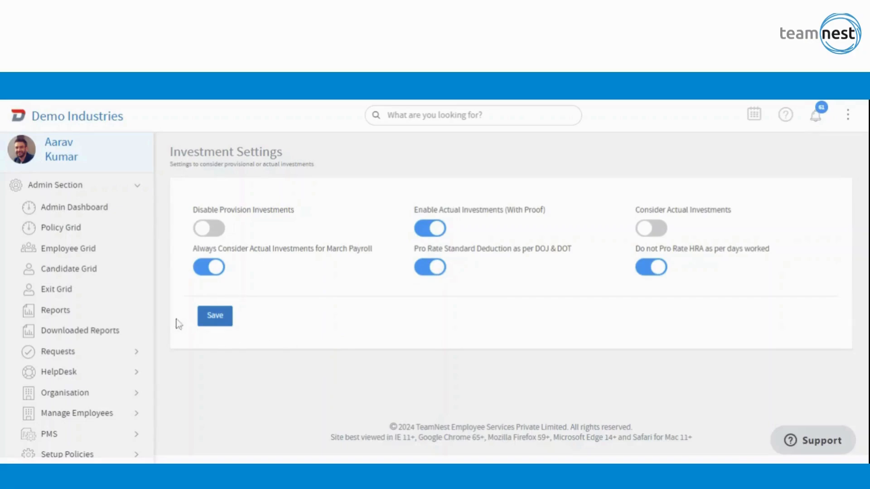
{"action": "left_click_drag", "start_coordinate": [151, 313], "coordinate": [181, 436]}
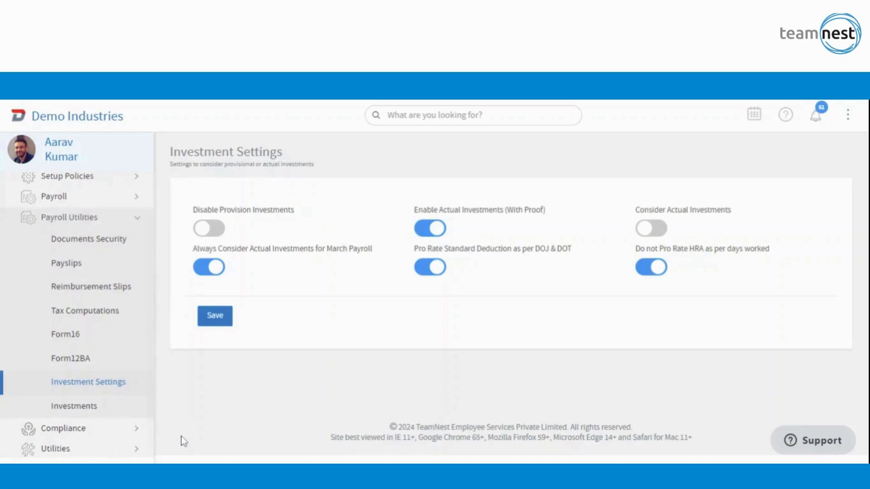
{"action": "left_click", "coordinate": [84, 417]}
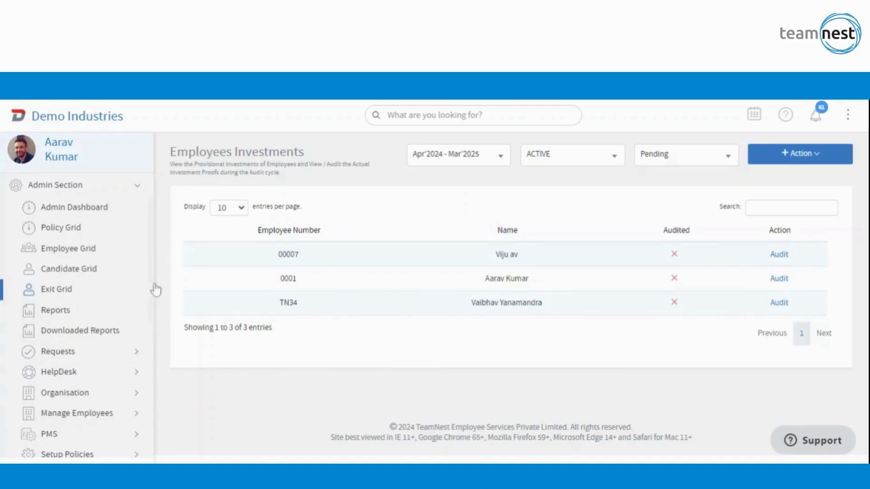
{"action": "left_click_drag", "start_coordinate": [154, 285], "coordinate": [190, 403]}
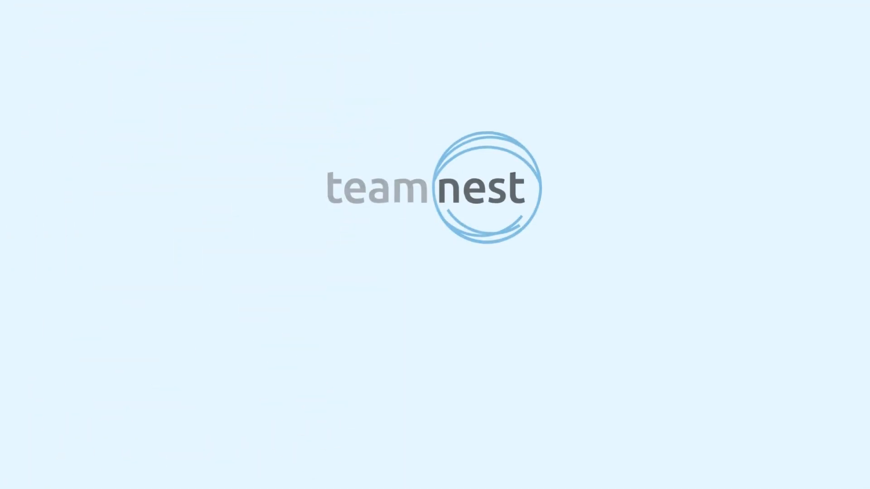